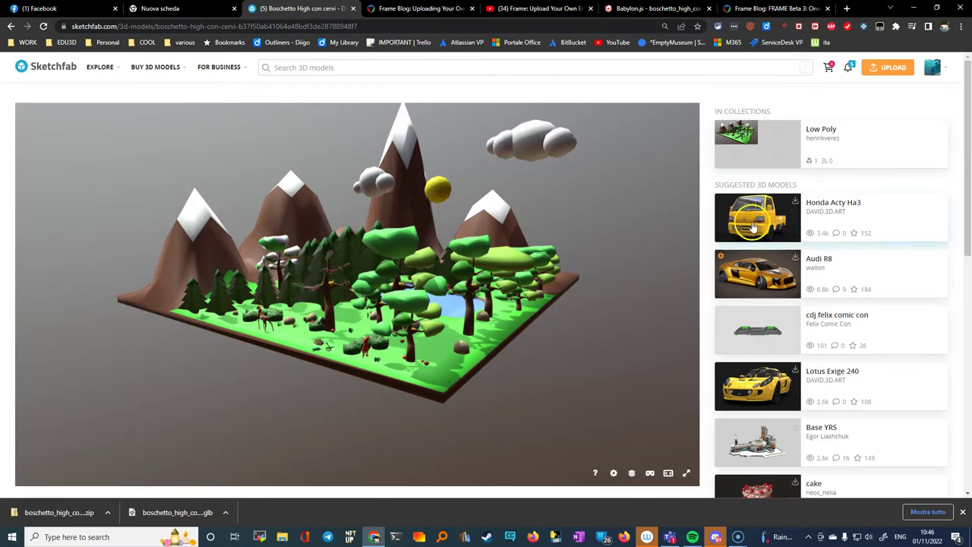
# Step: Review the download formats offered for the Boschetto High con cervi model on Sketchfab and return to its page
pyautogui.moveTo(965, 160); pyautogui.dragTo(961, 219)
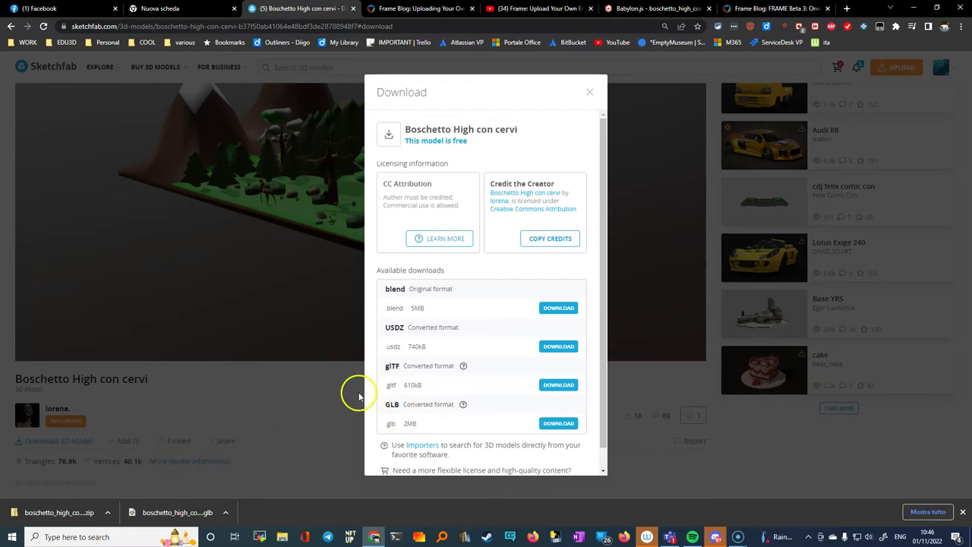
pyautogui.click(589, 93)
pyautogui.scroll(3, 221, 352)
pyautogui.scroll(-3, 221, 352)
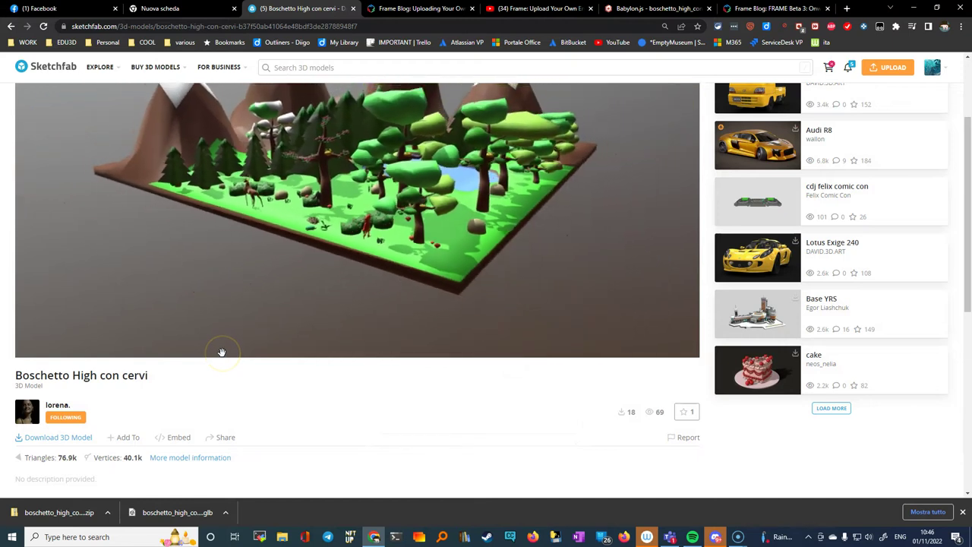
pyautogui.moveTo(221, 351); pyautogui.dragTo(185, 443)
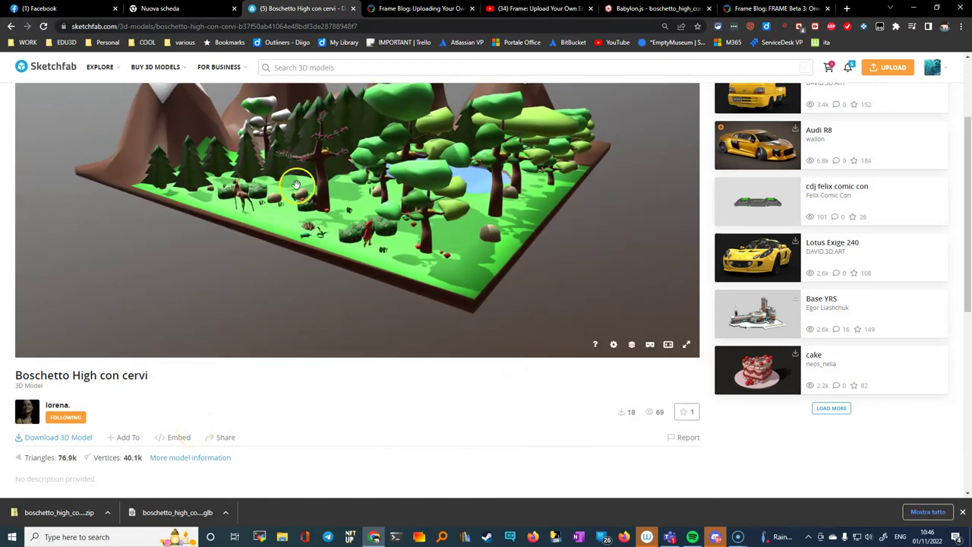
# Step: Switch to the Babylon.js sandbox and load the downloaded boschetto GLB file into the scene
pyautogui.click(649, 10)
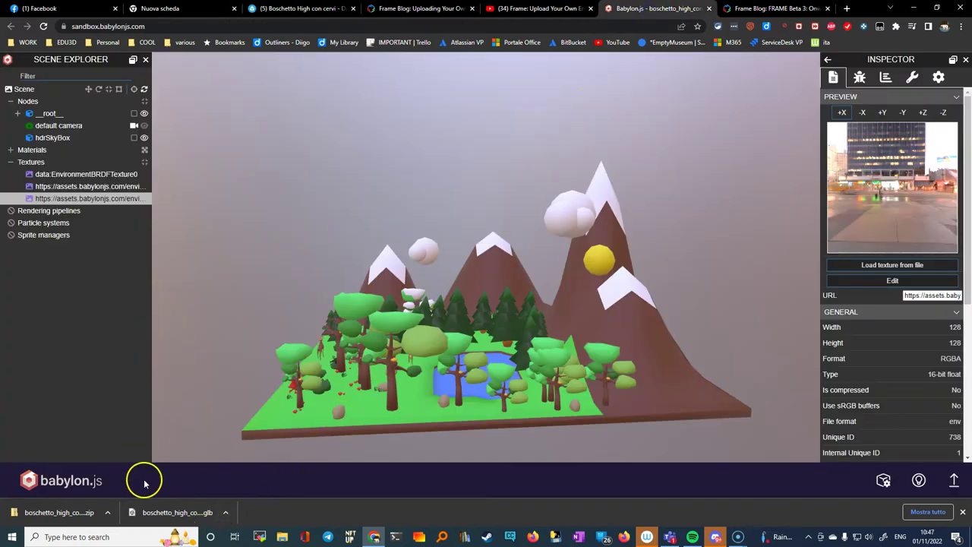
pyautogui.moveTo(161, 516); pyautogui.dragTo(439, 259)
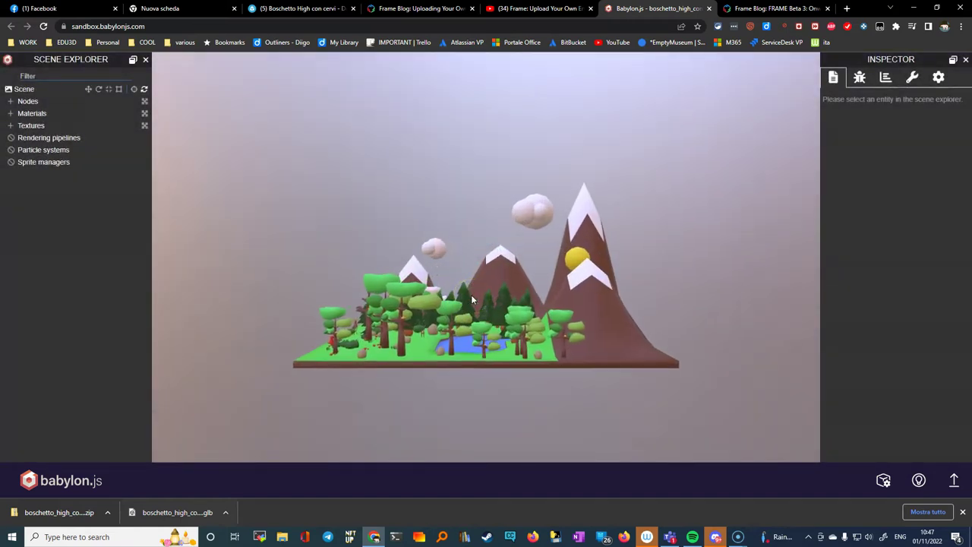
pyautogui.scroll(3, 471, 299)
pyautogui.moveTo(471, 299); pyautogui.dragTo(456, 284)
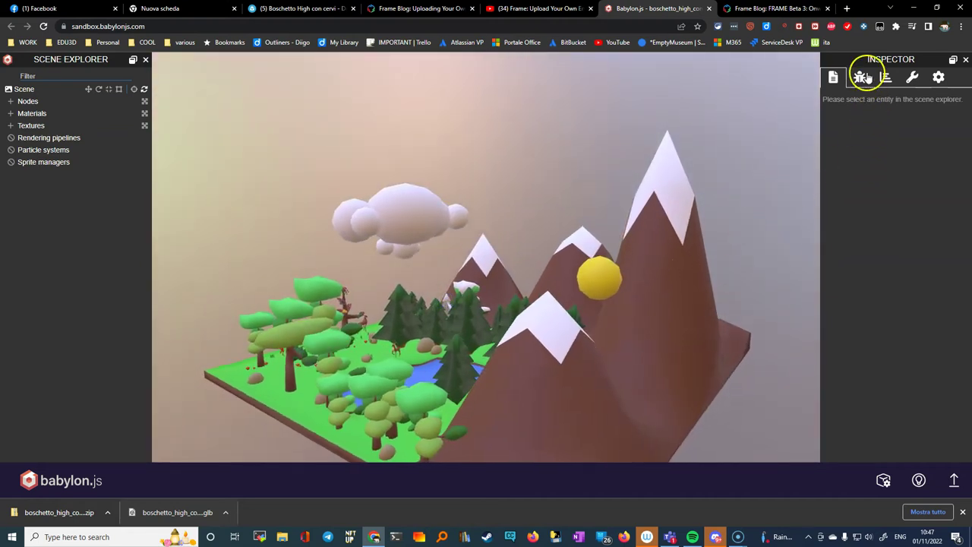
# Step: Show the debug options, hide the scene explorer and inspector, and bring both back
pyautogui.click(864, 78)
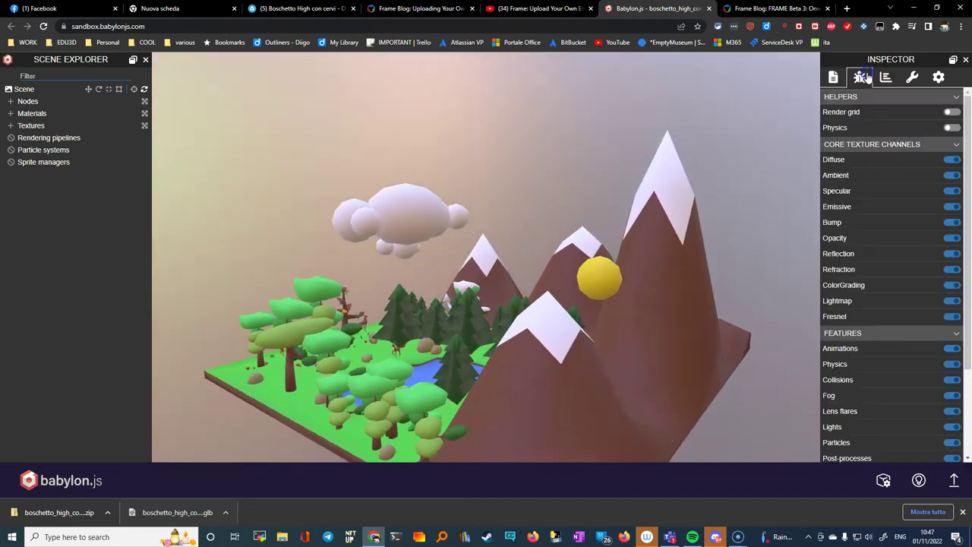
pyautogui.click(145, 60)
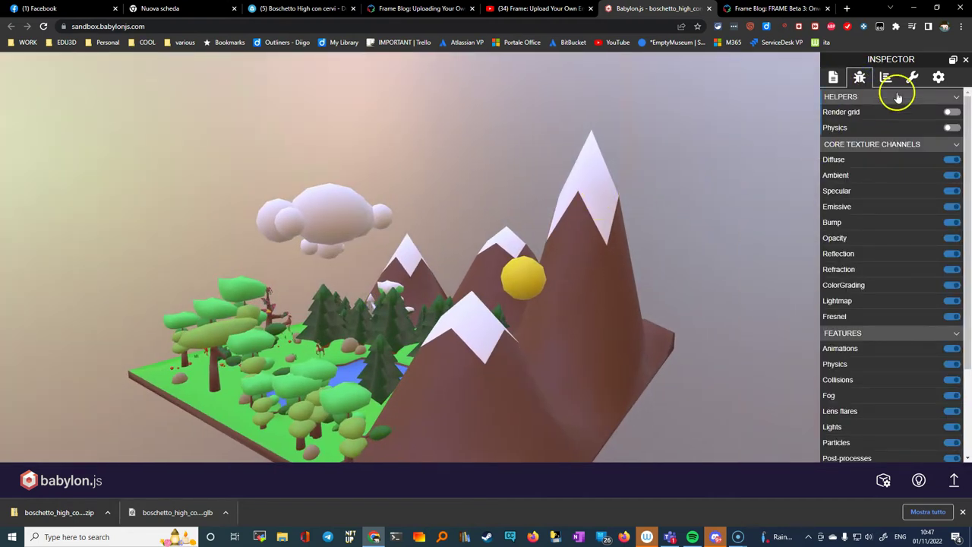
pyautogui.click(965, 60)
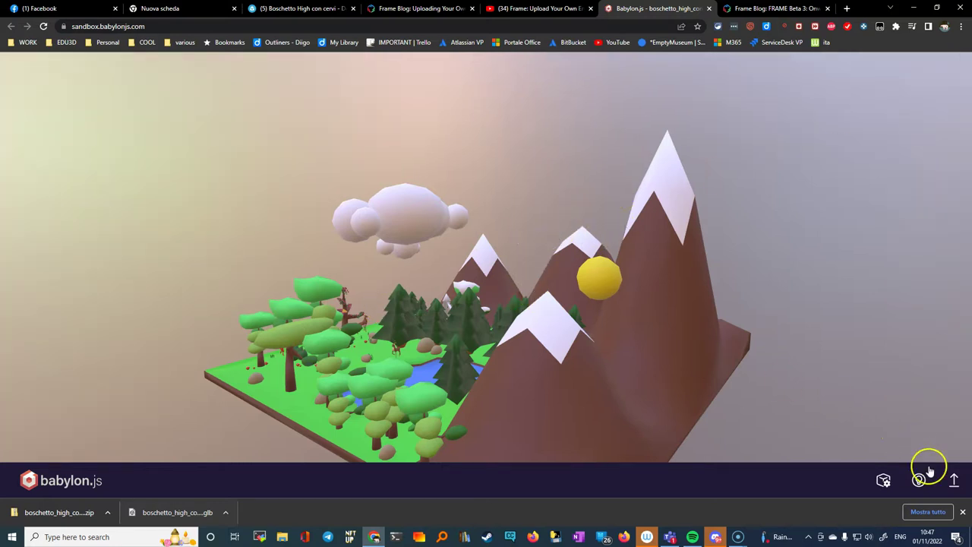
pyautogui.click(882, 479)
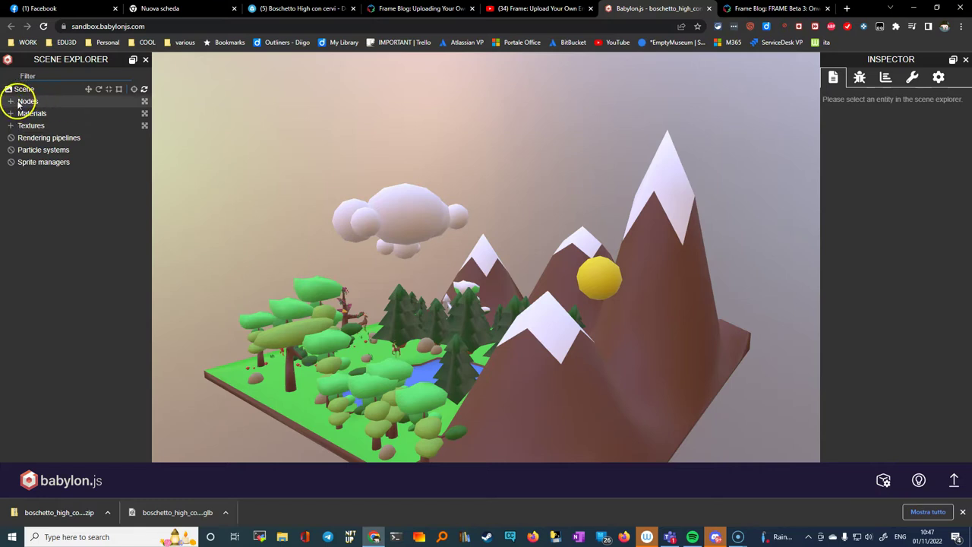
# Step: Display the inspector's debug options and examine the loaded forest scene from several angles
pyautogui.moveTo(467, 319); pyautogui.dragTo(547, 365)
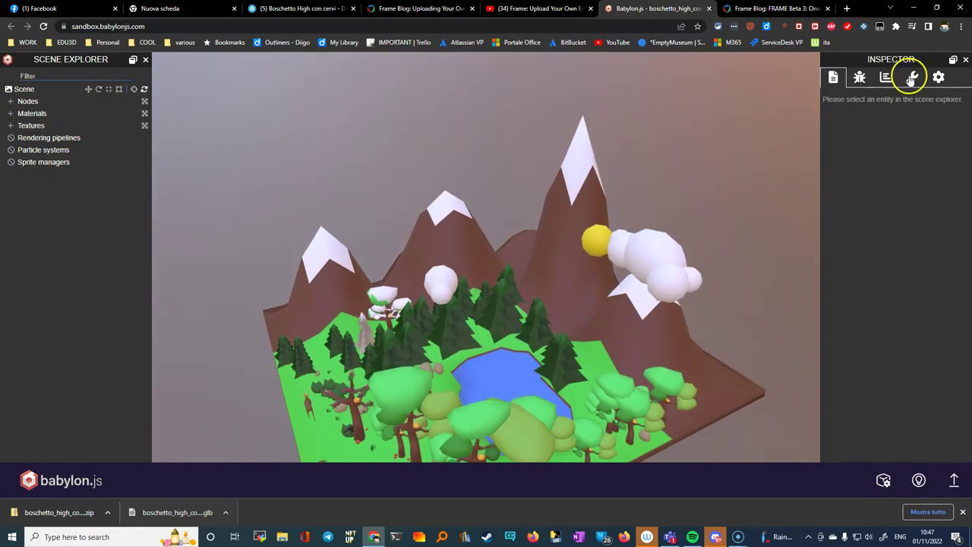
pyautogui.click(860, 78)
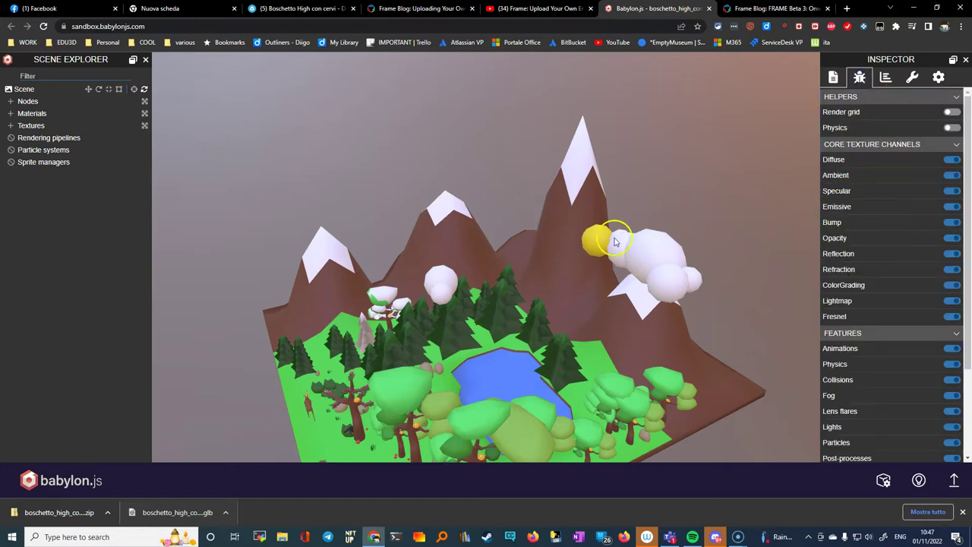
pyautogui.moveTo(453, 331); pyautogui.dragTo(480, 319)
pyautogui.moveTo(466, 375); pyautogui.dragTo(510, 351)
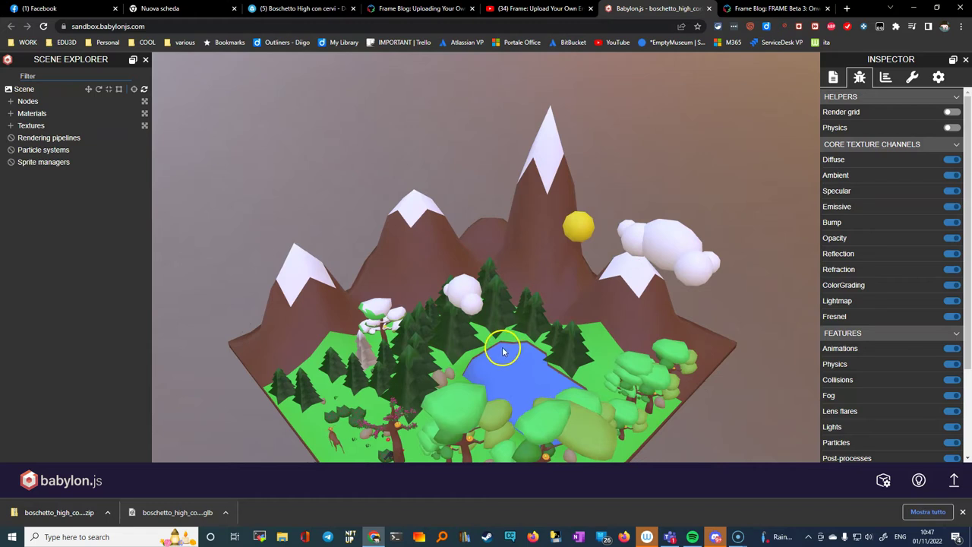
pyautogui.moveTo(499, 346)
pyautogui.mouseDown()
pyautogui.moveTo(442, 365)
pyautogui.moveTo(548, 334)
pyautogui.moveTo(512, 339)
pyautogui.mouseUp()
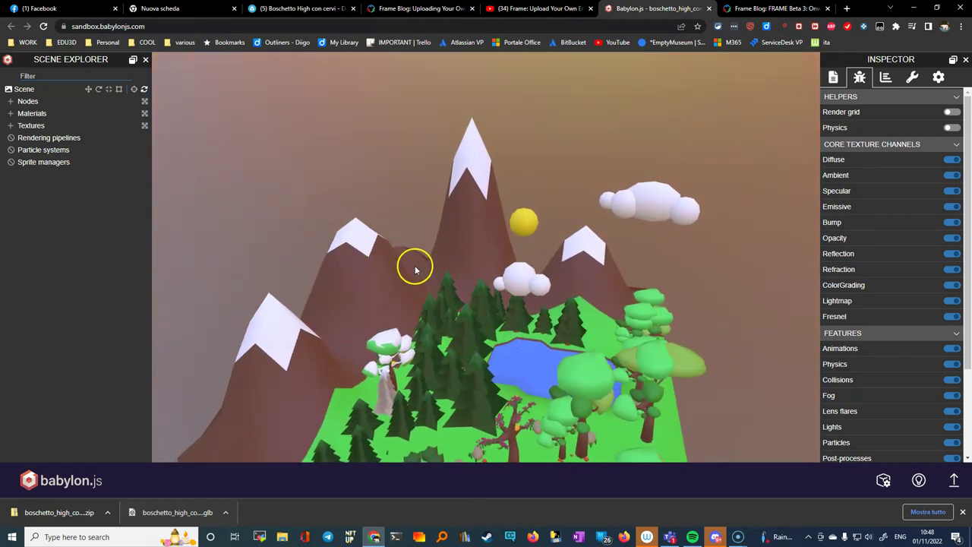
pyautogui.moveTo(556, 287); pyautogui.dragTo(622, 291)
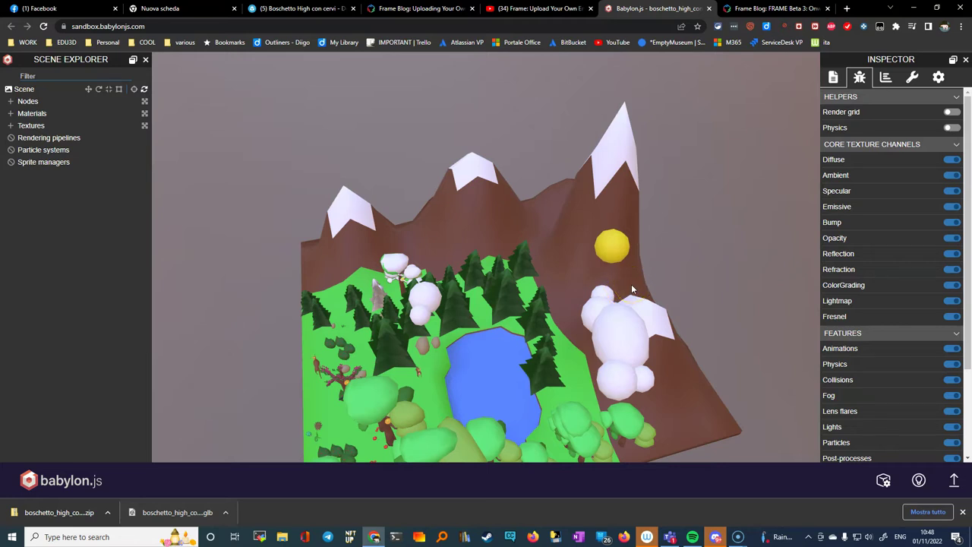
pyautogui.click(503, 261)
pyautogui.moveTo(444, 321); pyautogui.dragTo(512, 292)
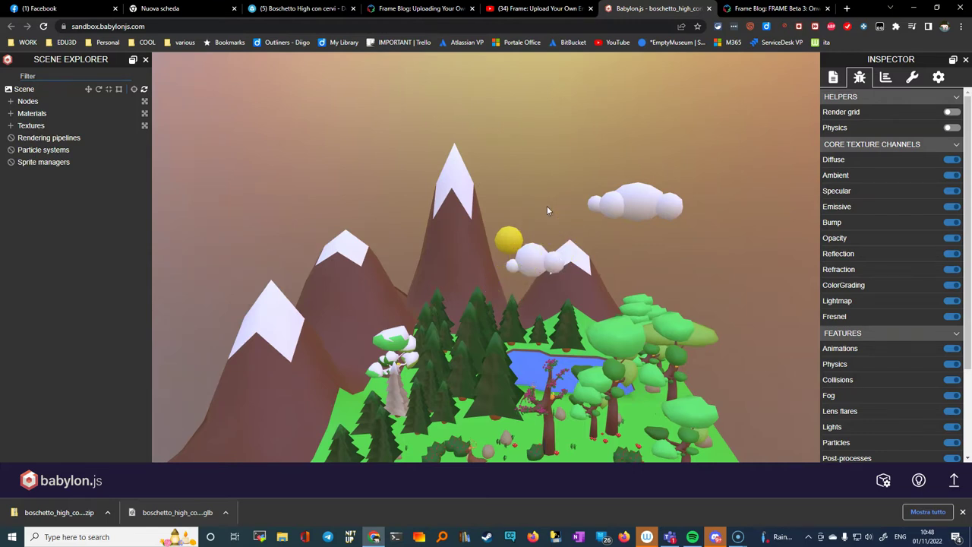
pyautogui.click(635, 188)
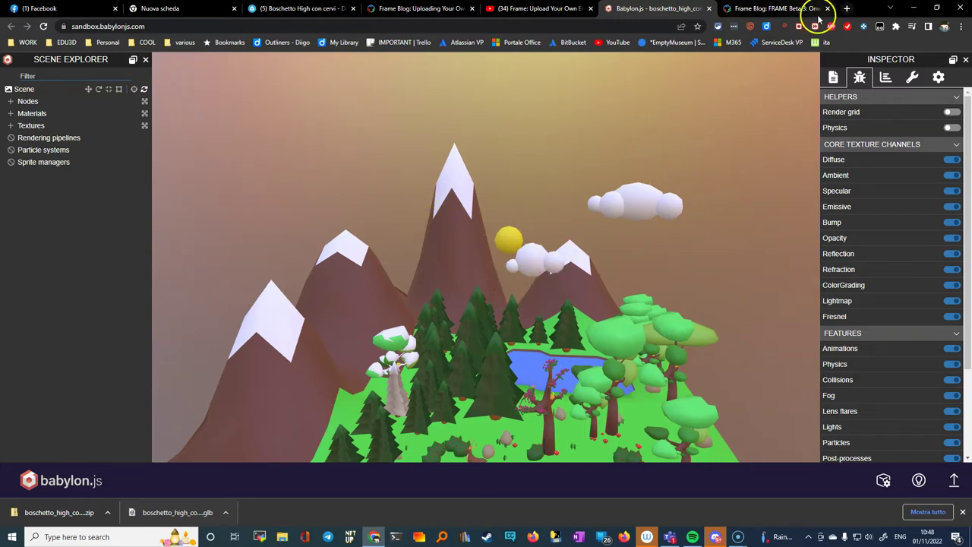
# Step: Go to framevr.io from the Frame blog page and log in to reach the Frame home page
pyautogui.click(790, 9)
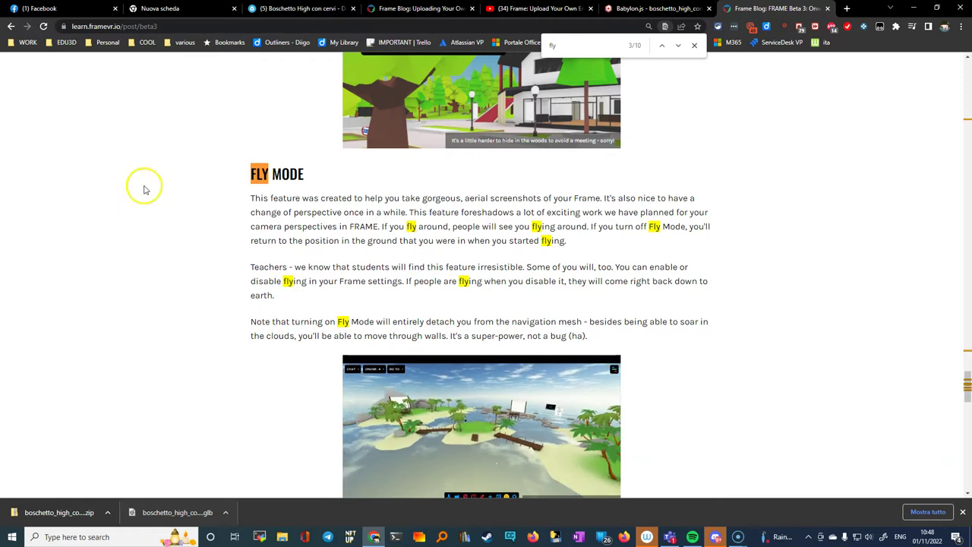
pyautogui.click(104, 26)
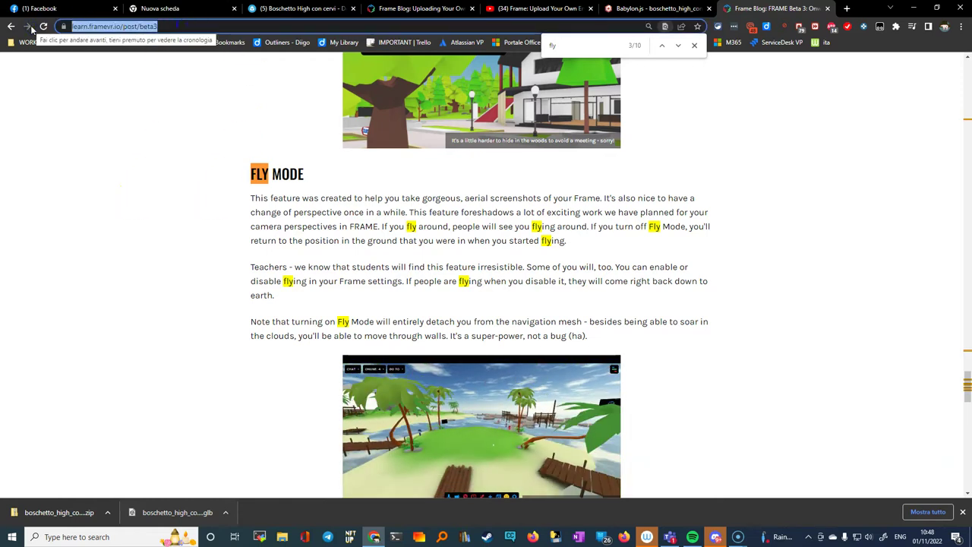
pyautogui.write('framevr.i')
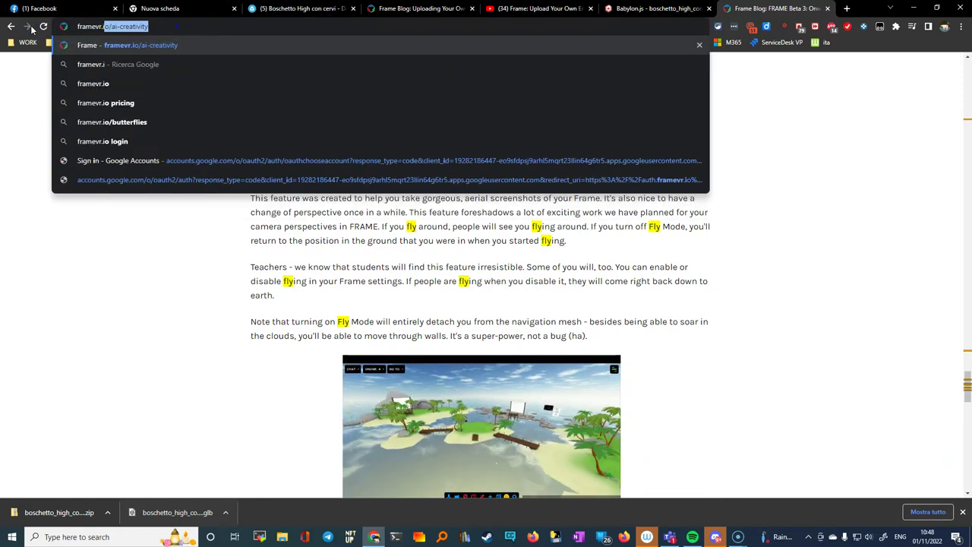
pyautogui.write('o')
pyautogui.press('Return')
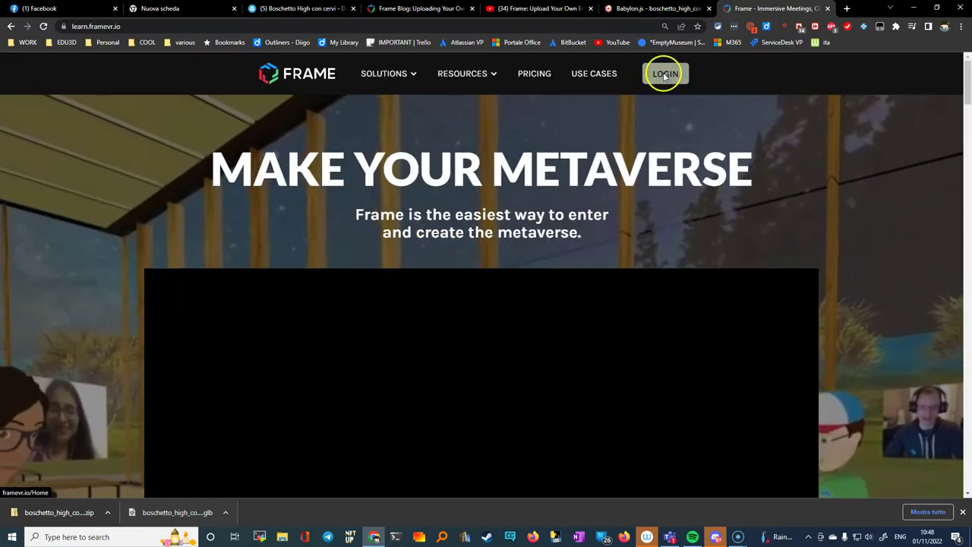
pyautogui.click(665, 73)
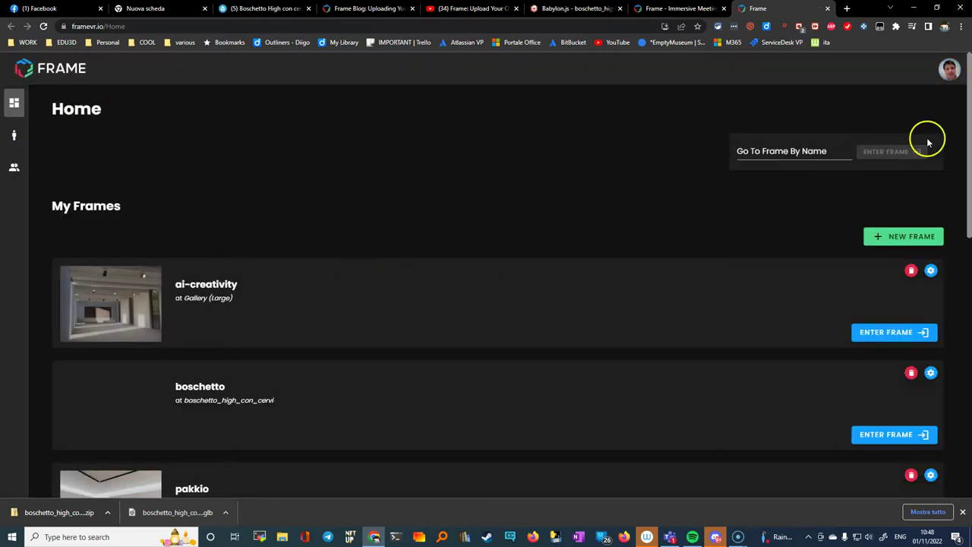
# Step: Check the signed-in account and delete the boschetto frame from My Frames
pyautogui.click(948, 70)
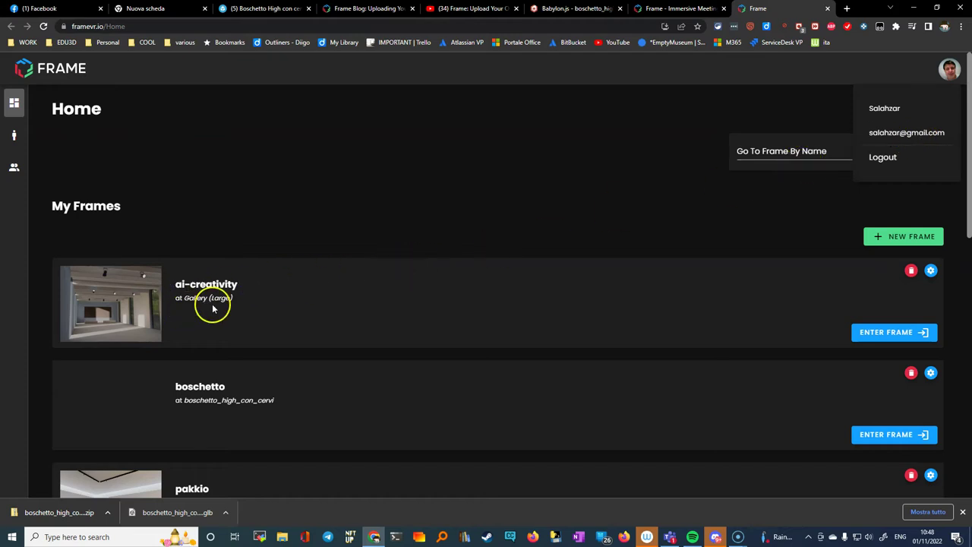
pyautogui.scroll(-2, 213, 305)
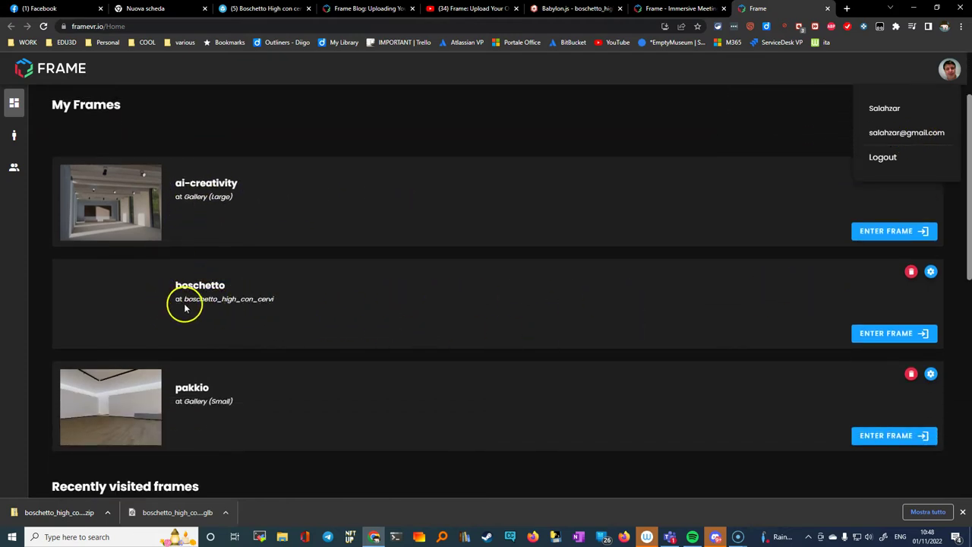
pyautogui.click(911, 272)
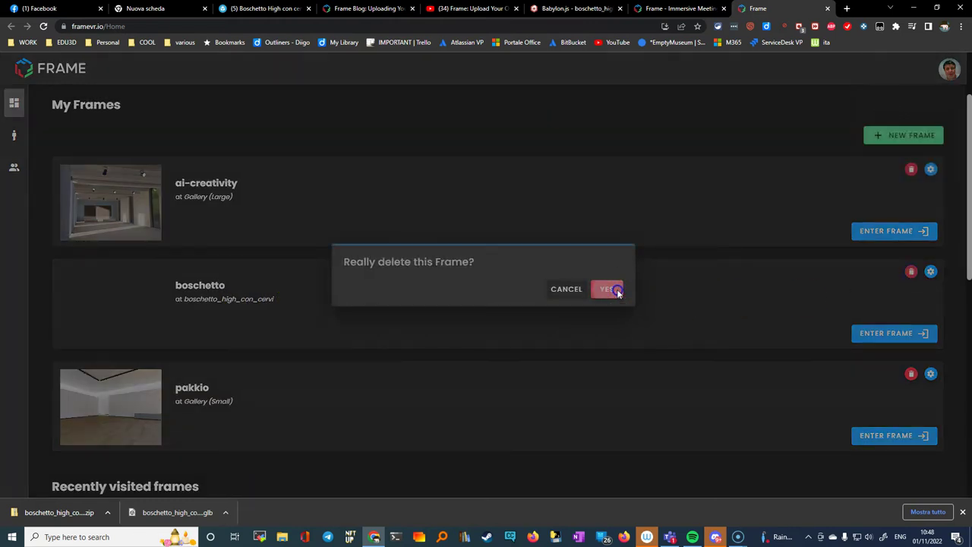
pyautogui.click(612, 289)
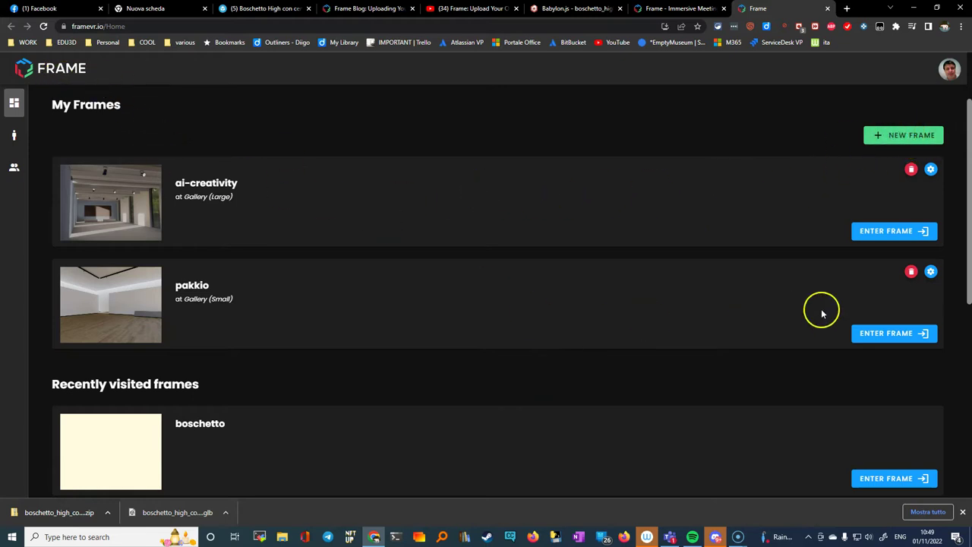
# Step: Check the remaining and recently visited frames, and begin creating a new frame
pyautogui.scroll(-2, 312, 284)
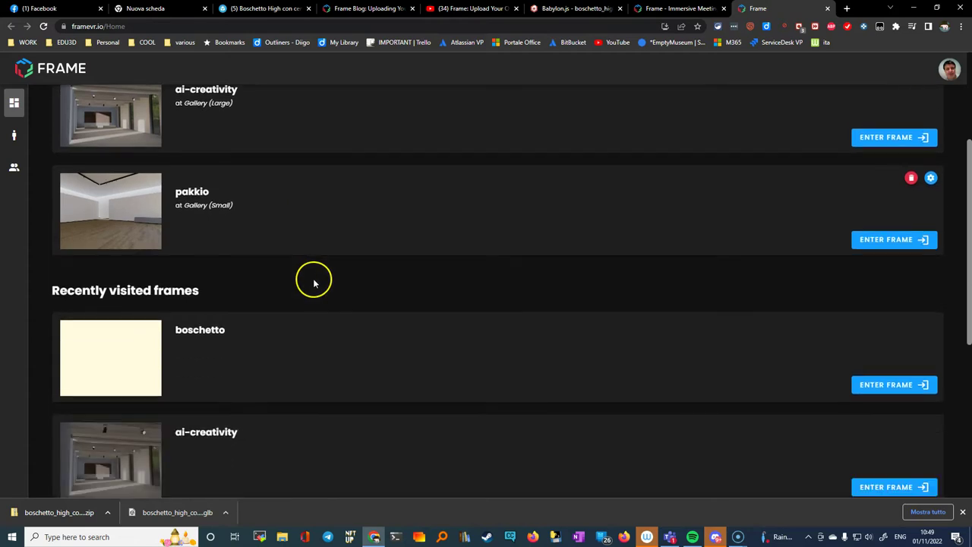
pyautogui.scroll(1, 310, 284)
pyautogui.scroll(-2, 310, 284)
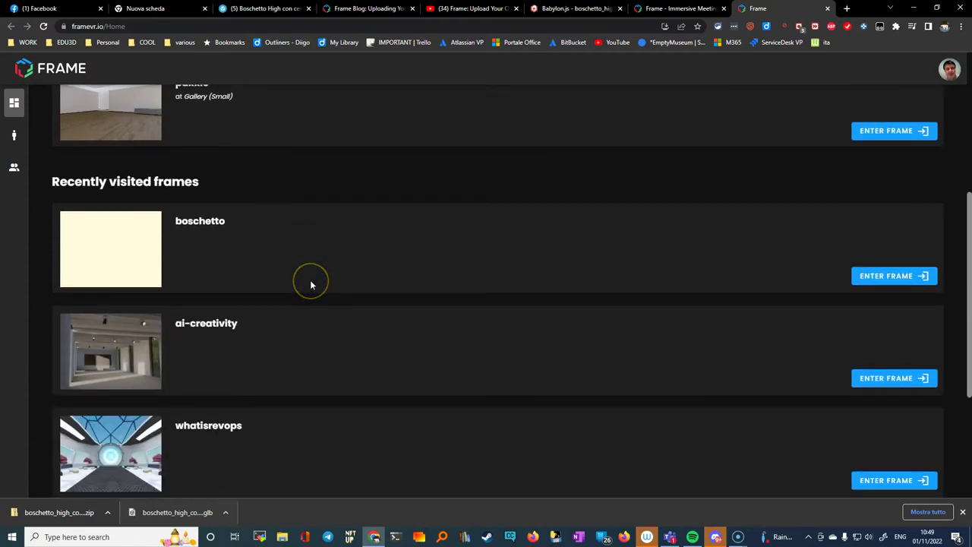
pyautogui.scroll(3, 310, 284)
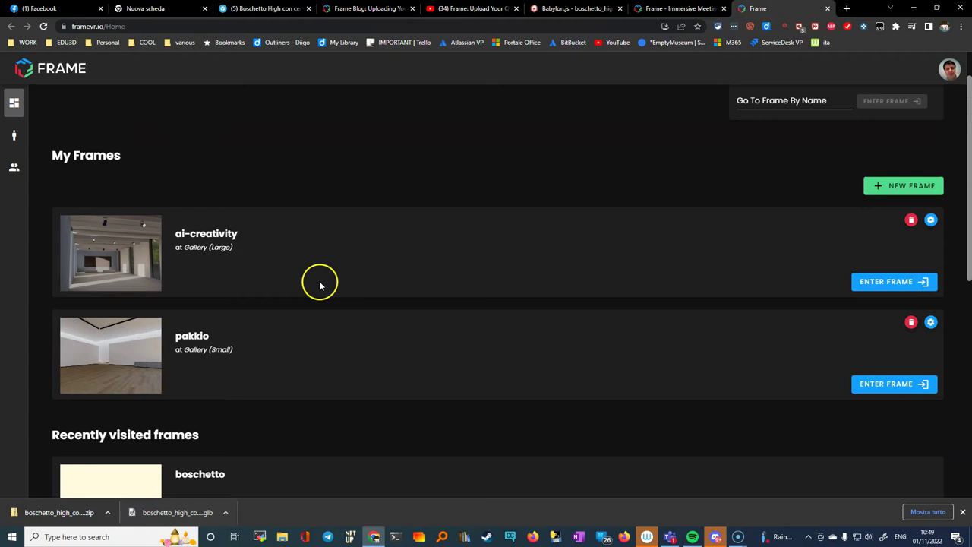
pyautogui.click(909, 189)
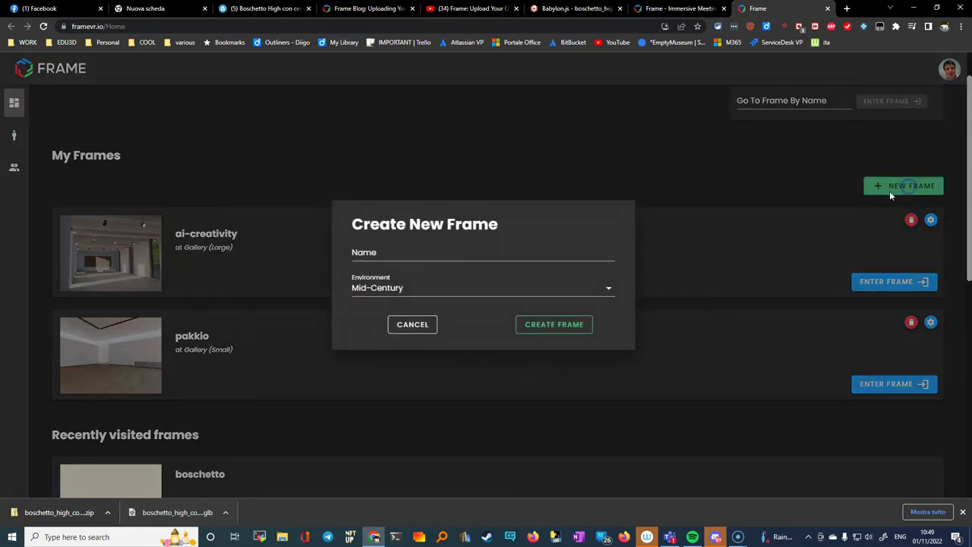
pyautogui.click(382, 252)
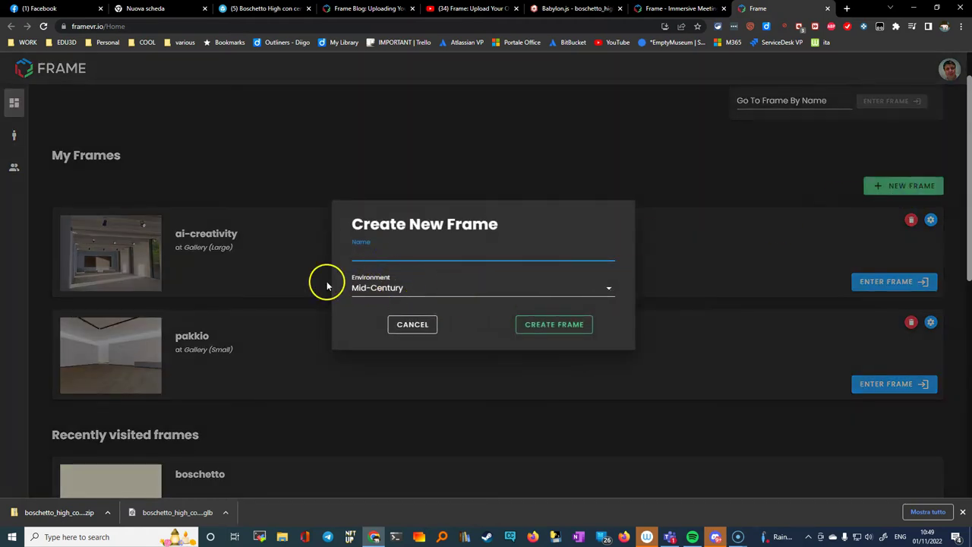
# Step: Browse the available environments for the new frame and choose Empty
pyautogui.click(610, 293)
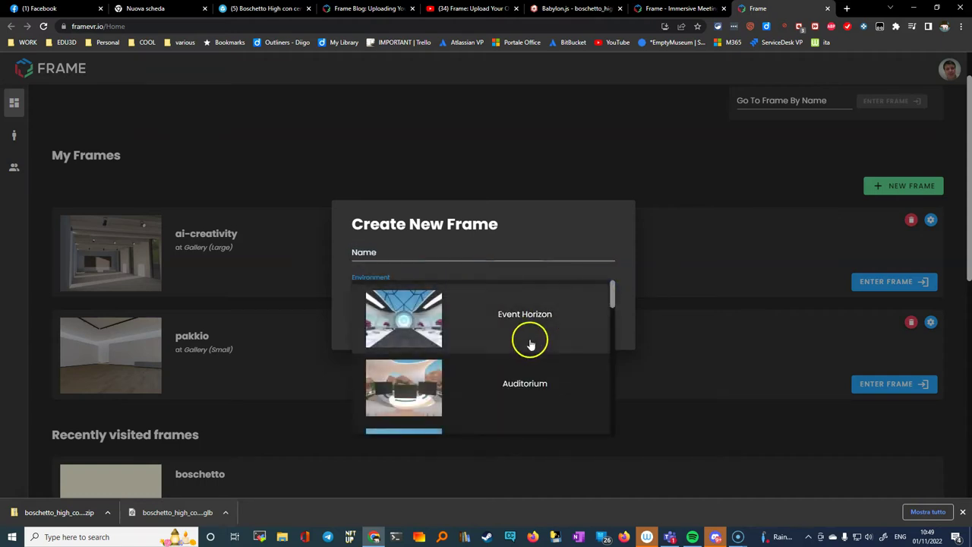
pyautogui.scroll(-2, 527, 341)
pyautogui.scroll(-5, 524, 342)
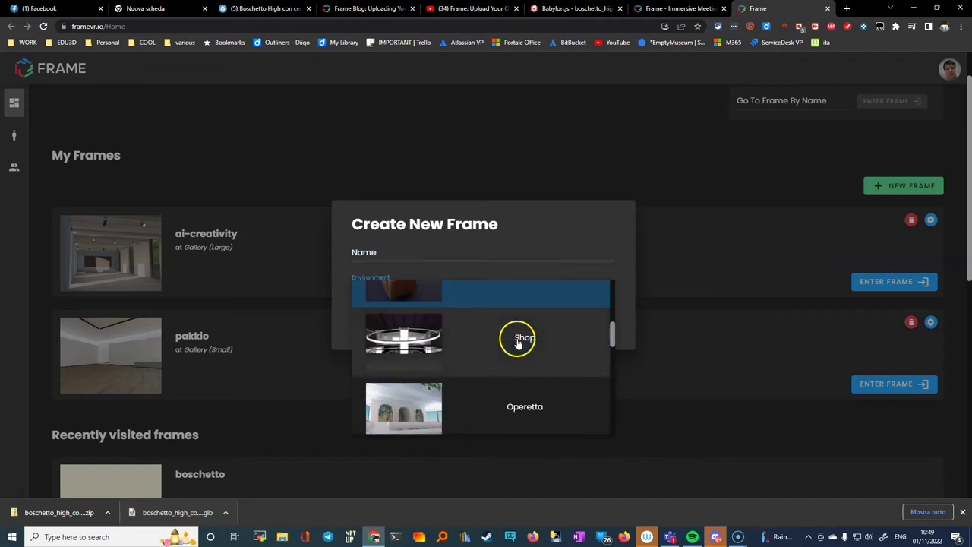
pyautogui.scroll(-2, 492, 357)
pyautogui.scroll(-1, 490, 358)
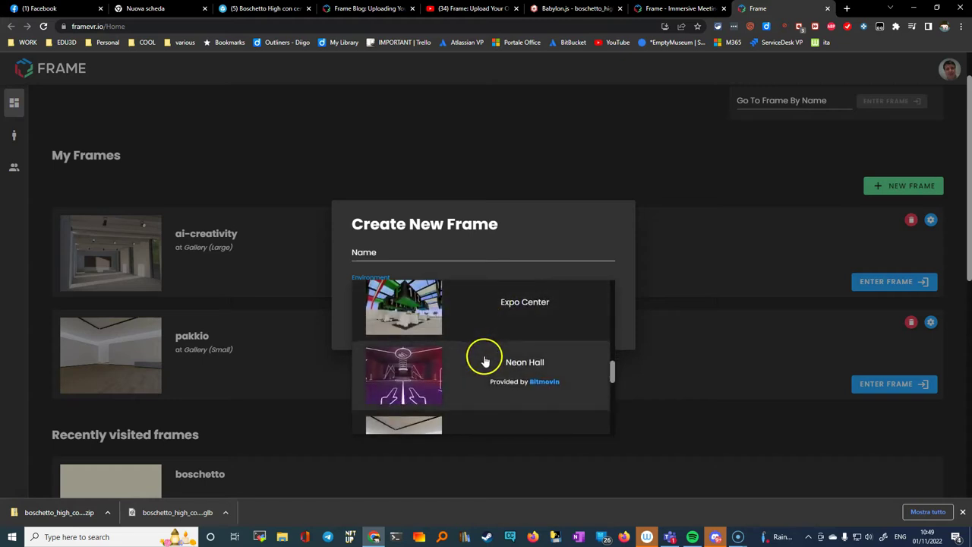
pyautogui.scroll(-7, 486, 362)
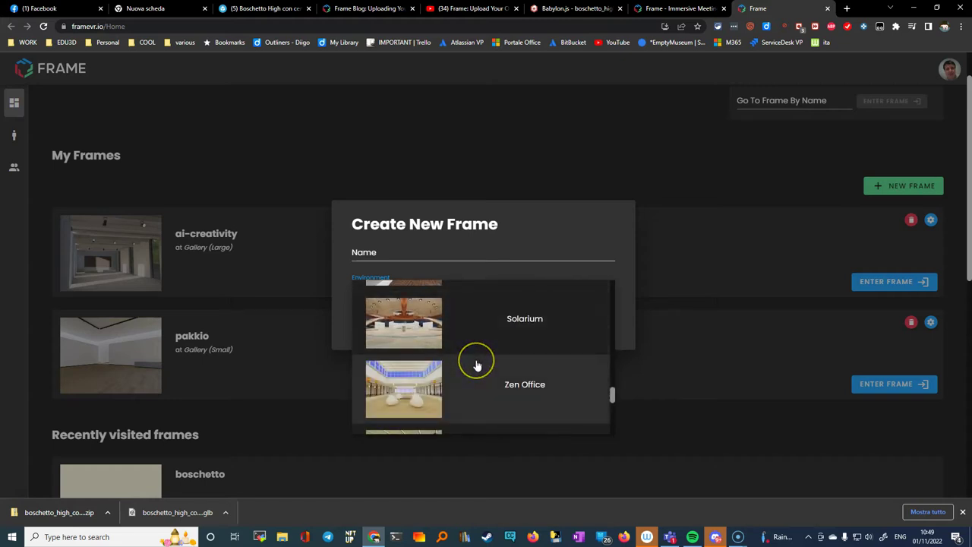
pyautogui.scroll(-6, 476, 369)
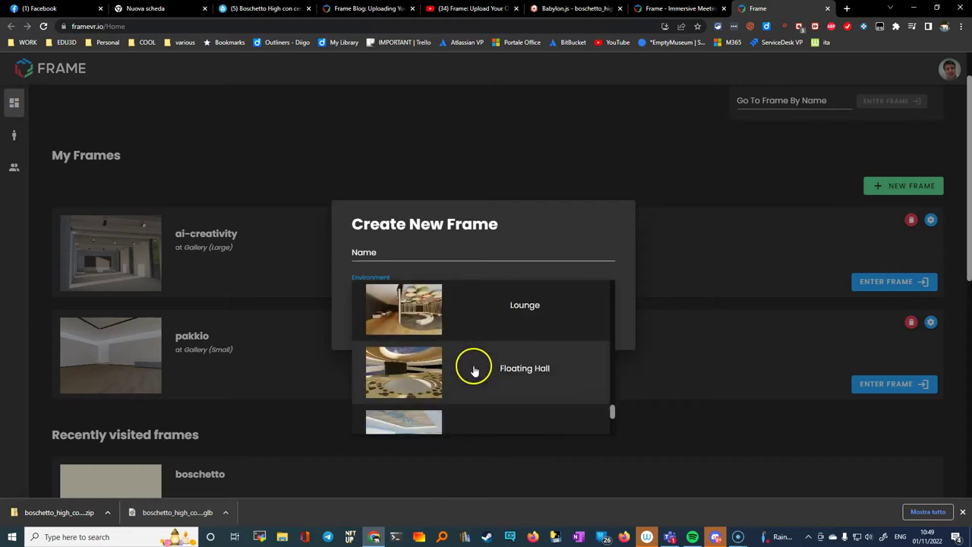
pyautogui.scroll(-3, 472, 371)
pyautogui.click(487, 388)
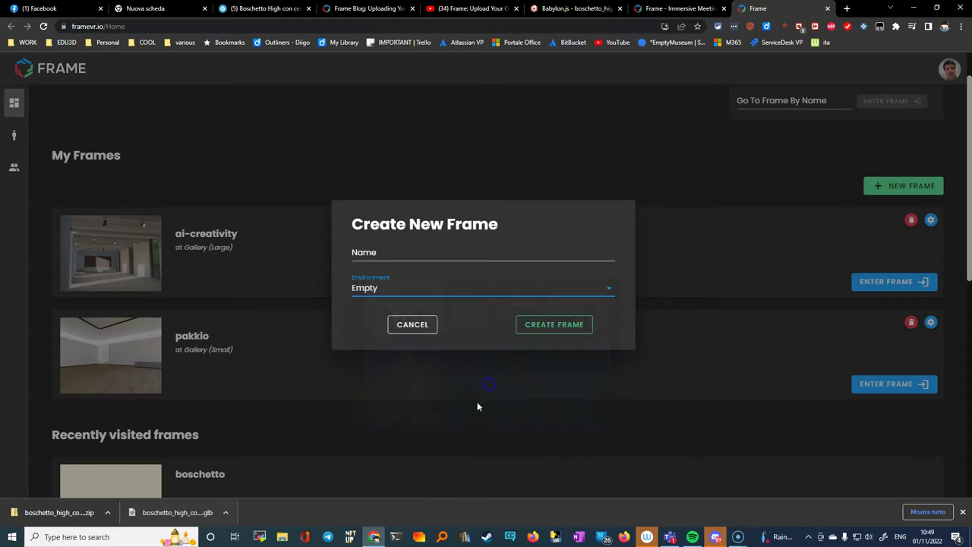
# Step: Create the frame with the name boschetto, then go to it and connect
pyautogui.click(367, 253)
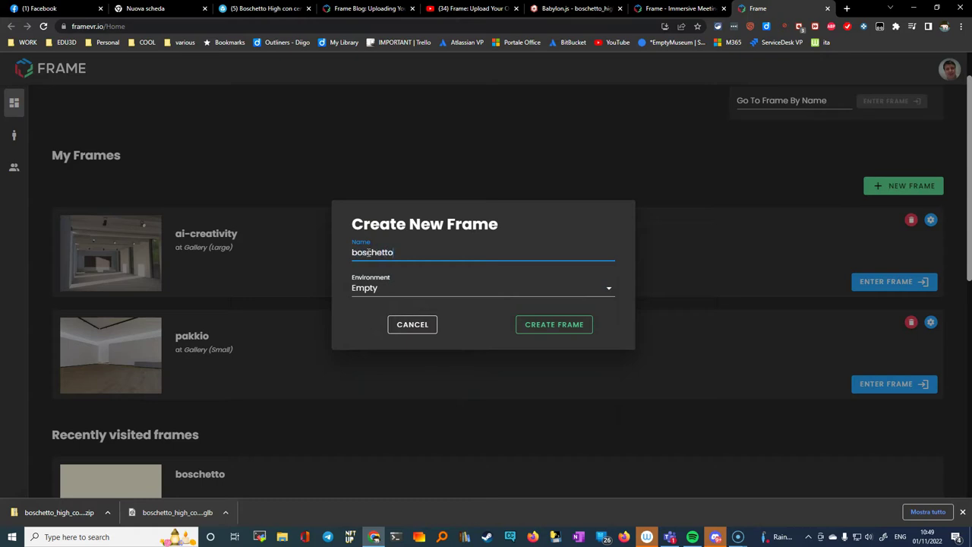
pyautogui.click(558, 327)
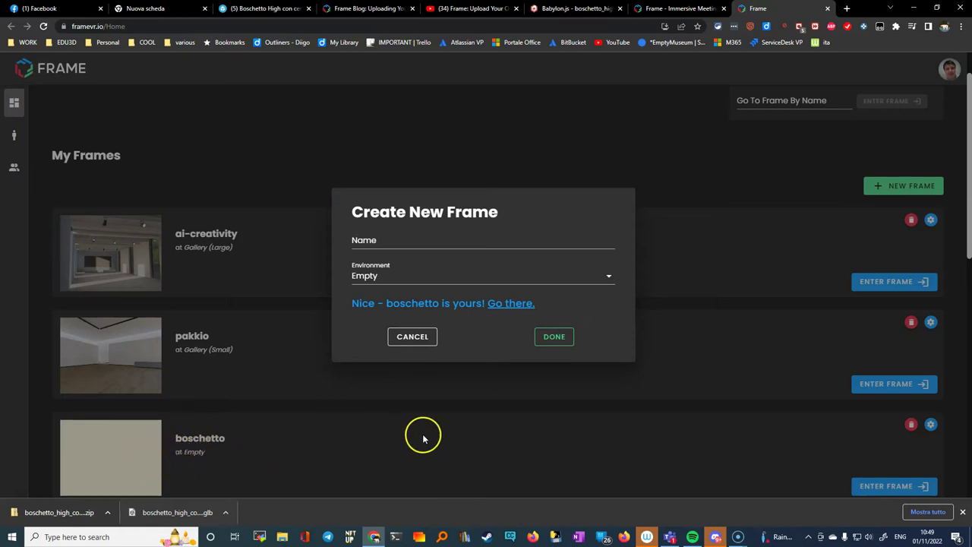
pyautogui.click(504, 305)
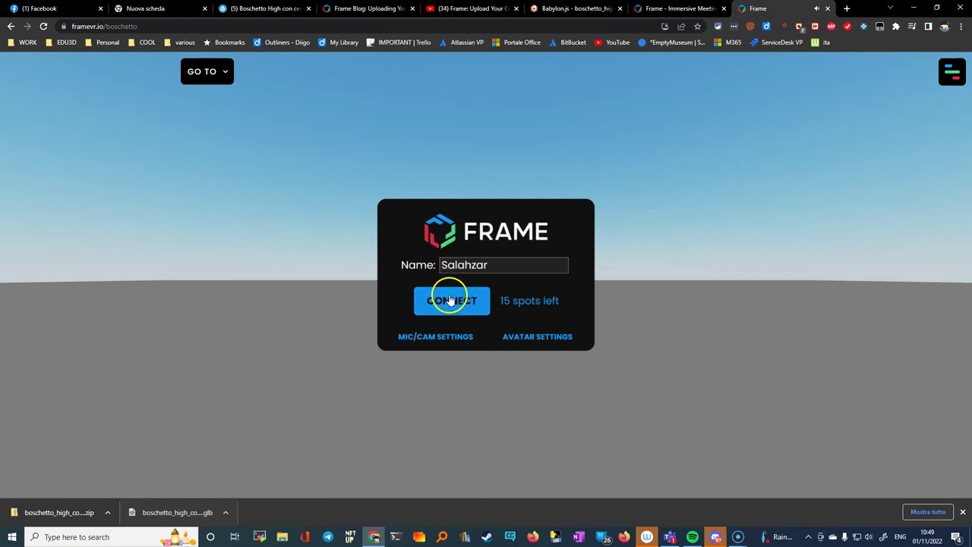
pyautogui.click(451, 301)
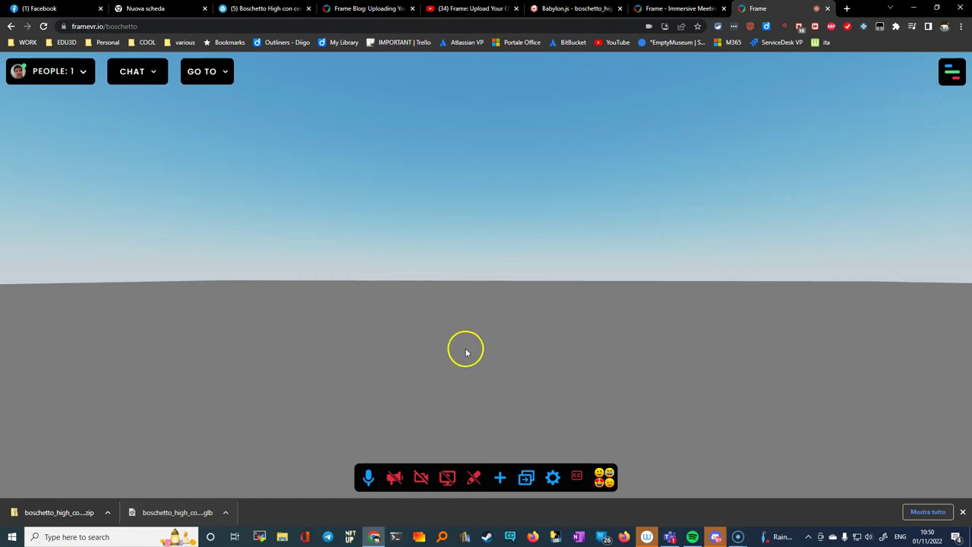
# Step: Open the frame's main menu and look through its toggles, sections and account options
pyautogui.click(952, 74)
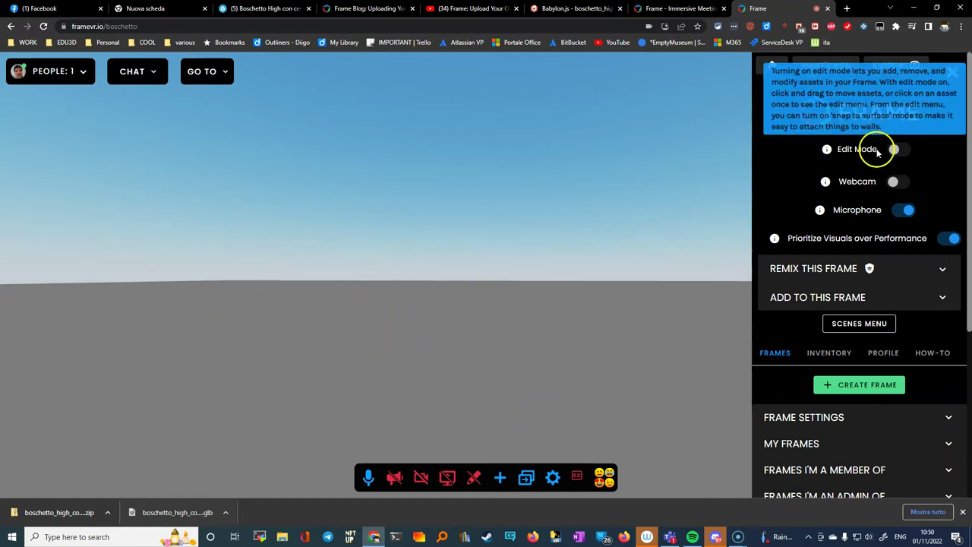
pyautogui.scroll(-2, 795, 278)
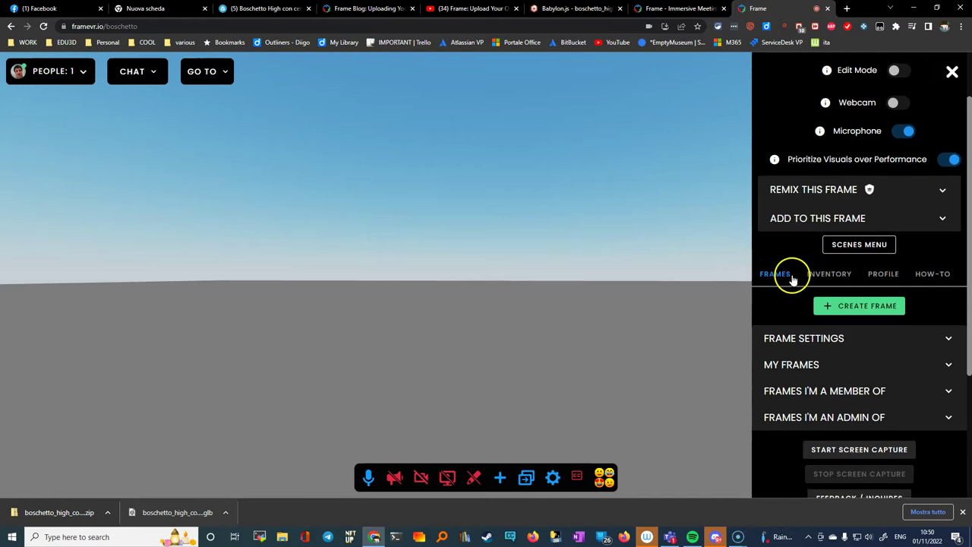
pyautogui.scroll(1, 790, 282)
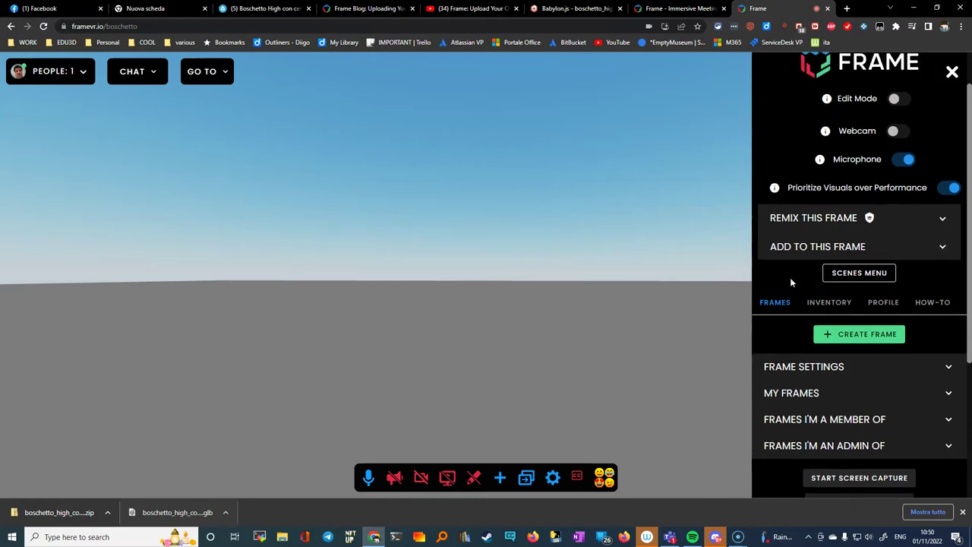
pyautogui.scroll(1, 790, 282)
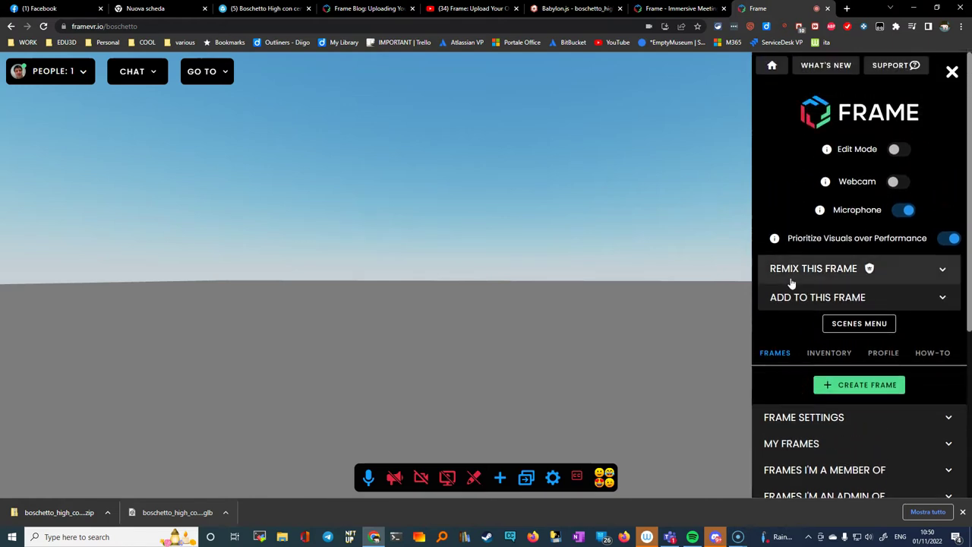
pyautogui.scroll(-1, 790, 283)
pyautogui.scroll(-4, 790, 283)
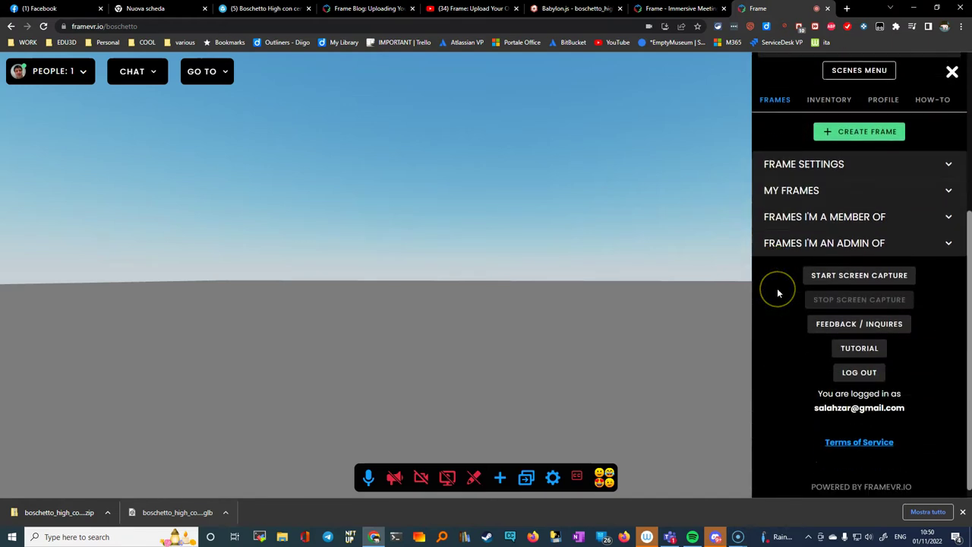
# Step: Turn edit mode on, check the explanation of Prioritize Visuals over Performance, and turn edit mode off again
pyautogui.scroll(5, 774, 289)
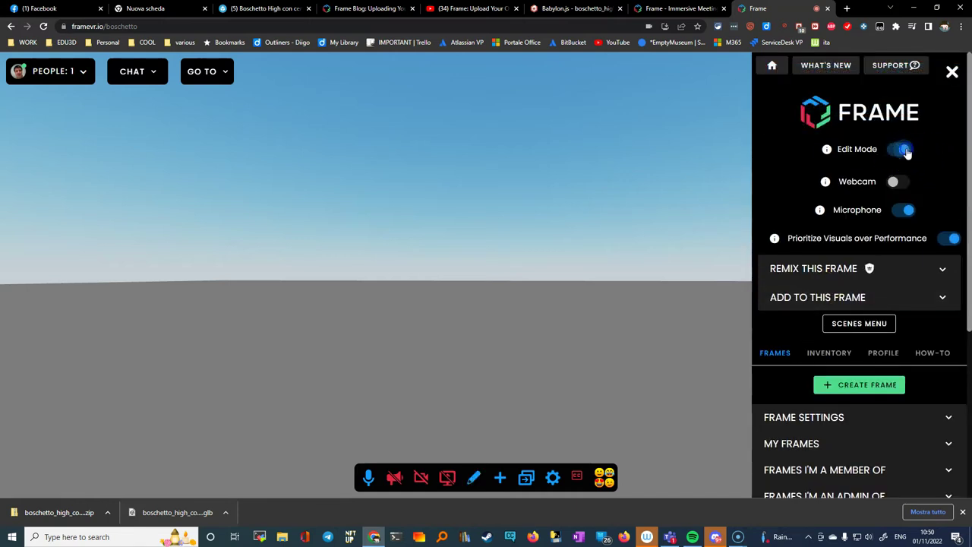
pyautogui.scroll(-1, 816, 179)
pyautogui.moveTo(791, 186)
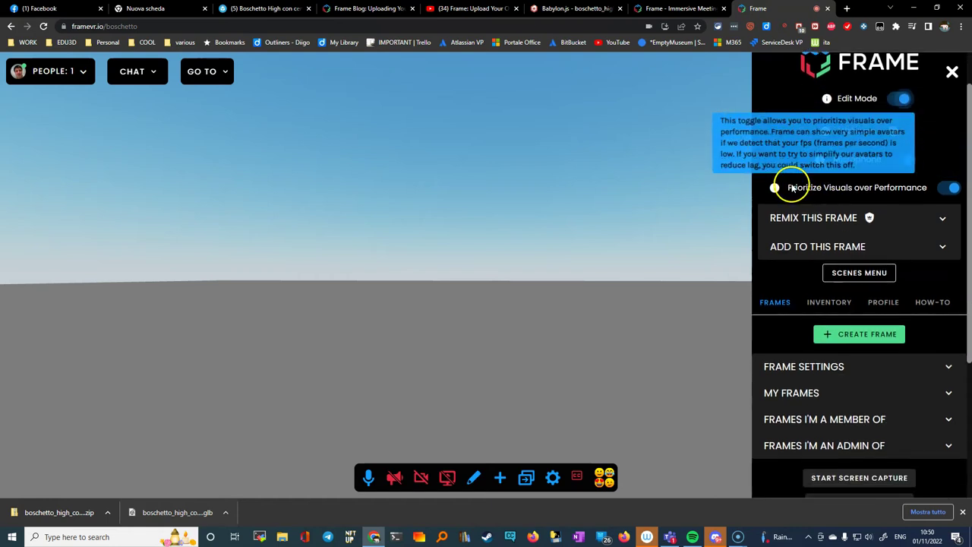
pyautogui.scroll(-1, 828, 313)
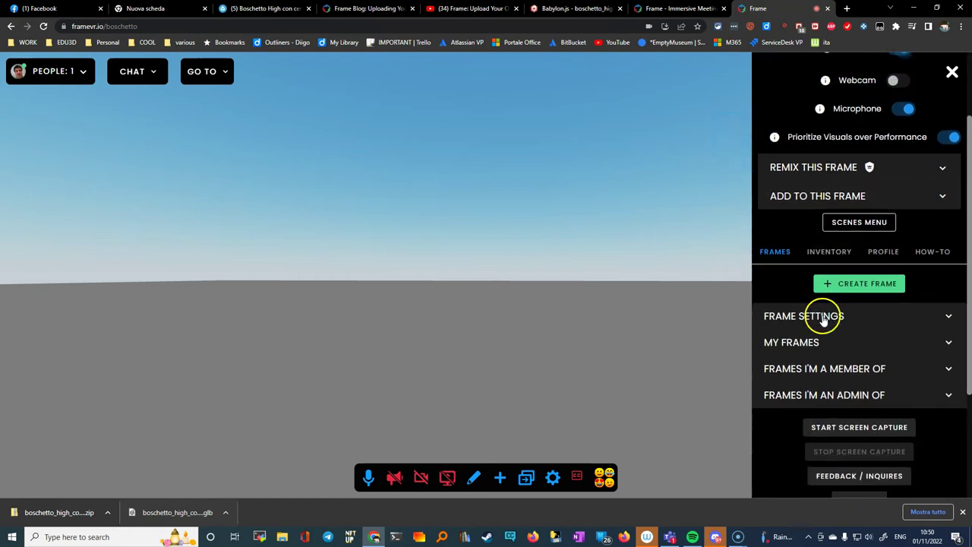
pyautogui.scroll(2, 847, 128)
pyautogui.click(896, 149)
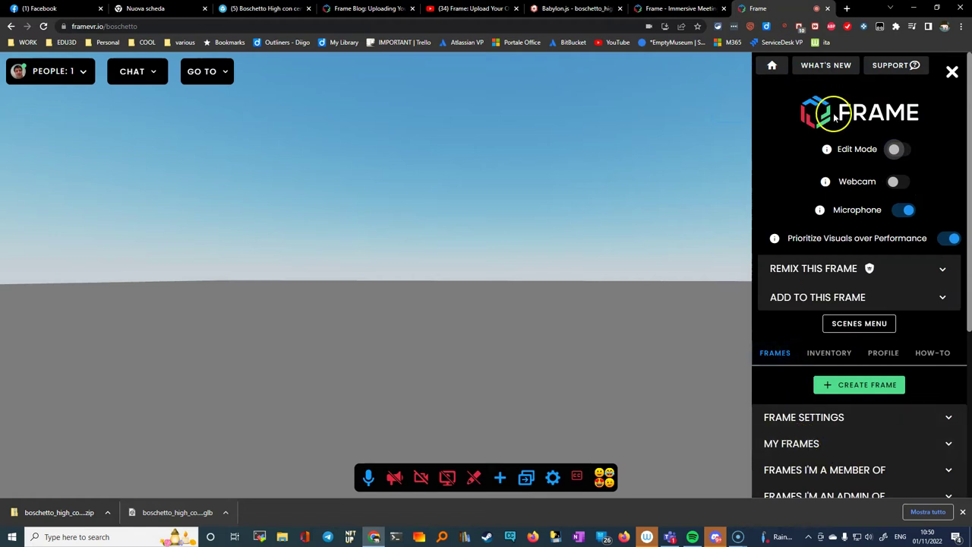
# Step: Expand the frame settings and review the link, password protection and environment options
pyautogui.scroll(-2, 854, 334)
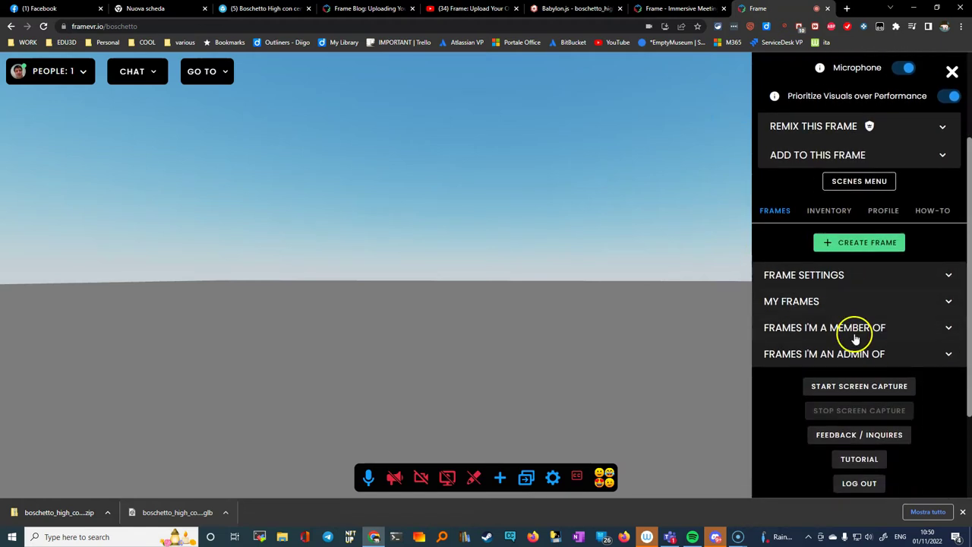
pyautogui.click(927, 269)
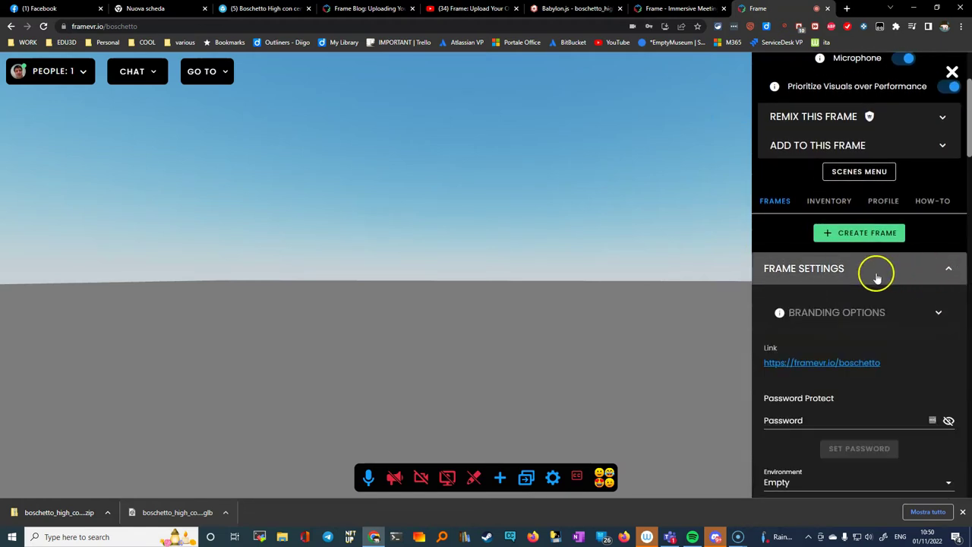
pyautogui.scroll(-1, 868, 273)
pyautogui.moveTo(806, 261)
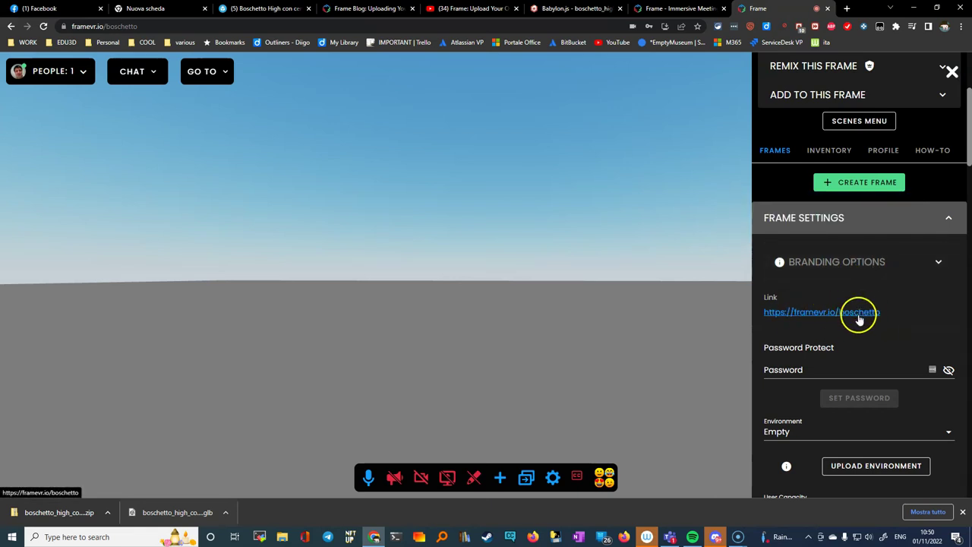
pyautogui.scroll(-1, 851, 316)
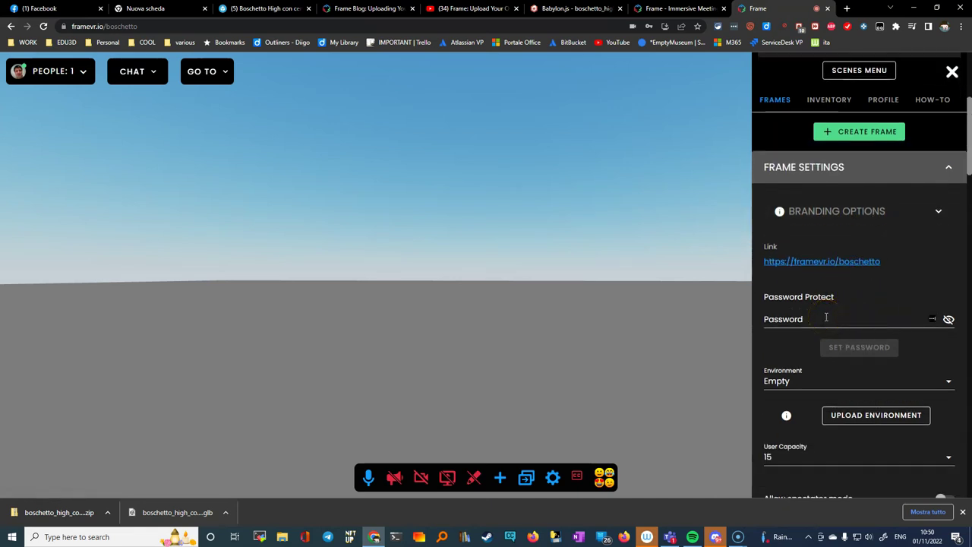
pyautogui.scroll(-1, 828, 321)
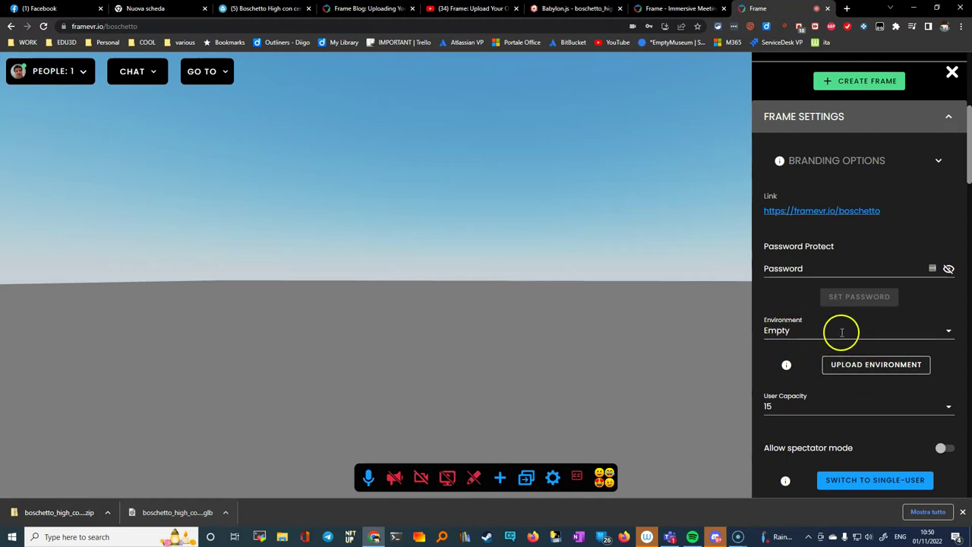
# Step: Upload boschetto_high_con_cervi.glb from the Downloads folder as the frame's custom environment
pyautogui.click(874, 366)
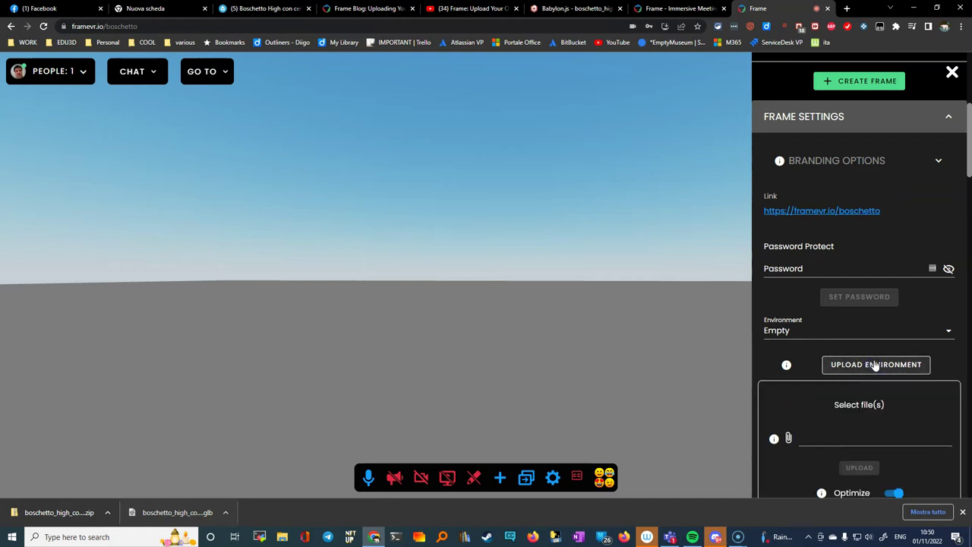
pyautogui.scroll(-1, 877, 357)
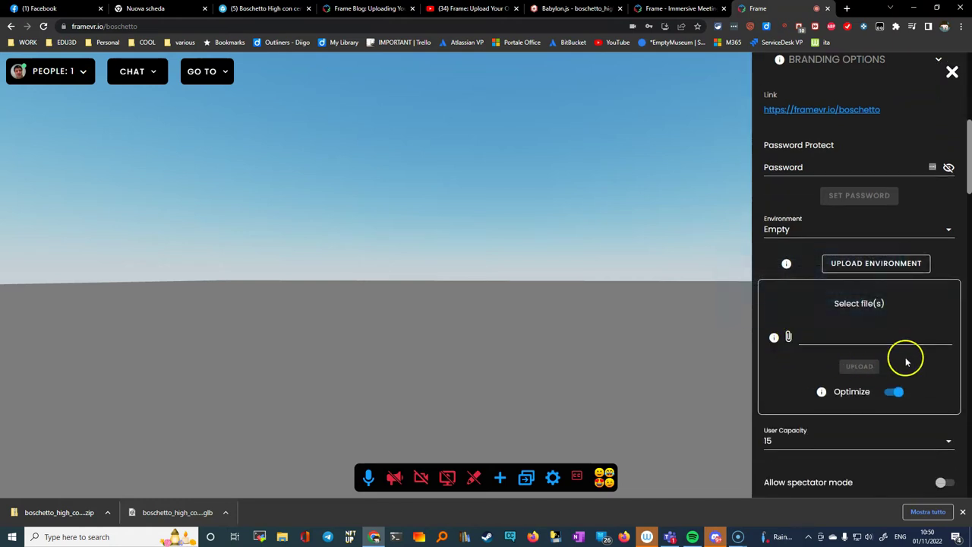
pyautogui.click(790, 338)
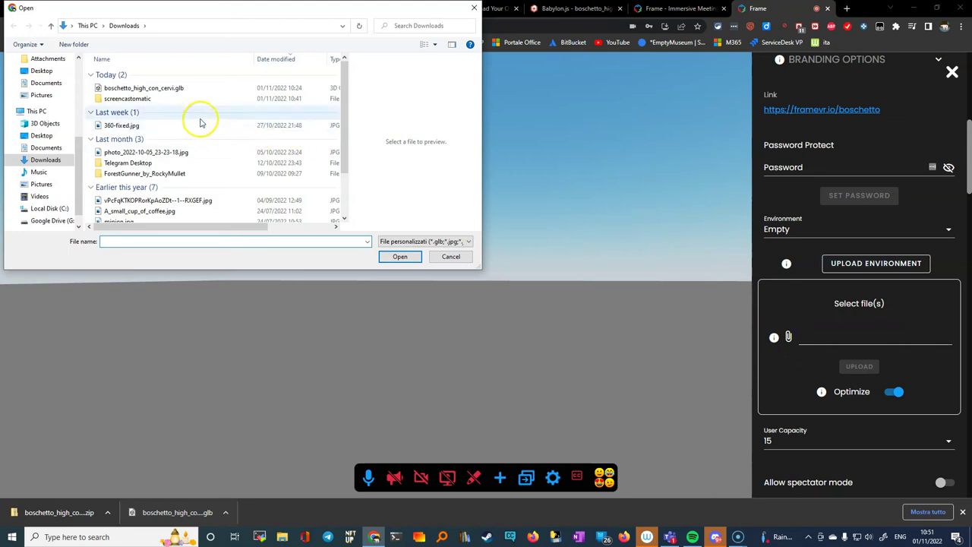
pyautogui.click(144, 89)
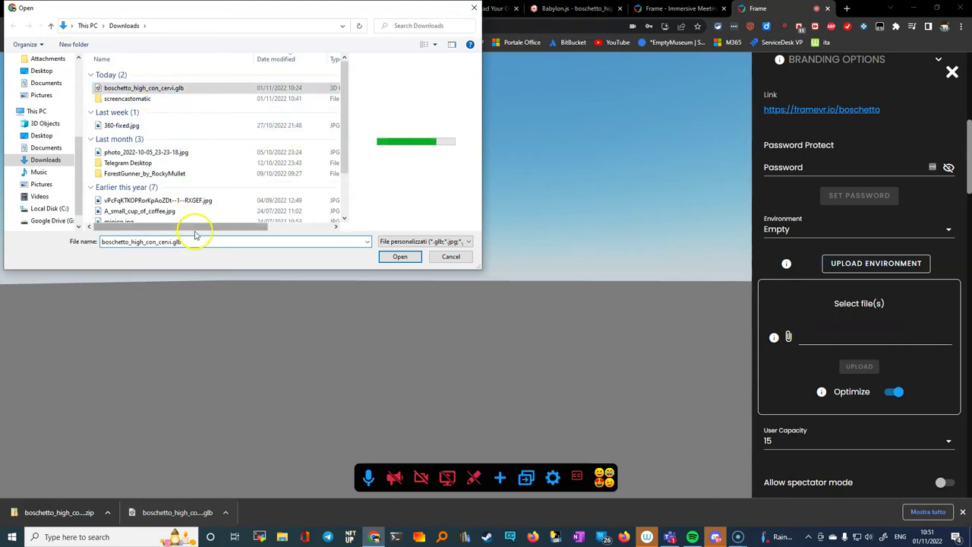
pyautogui.click(269, 226)
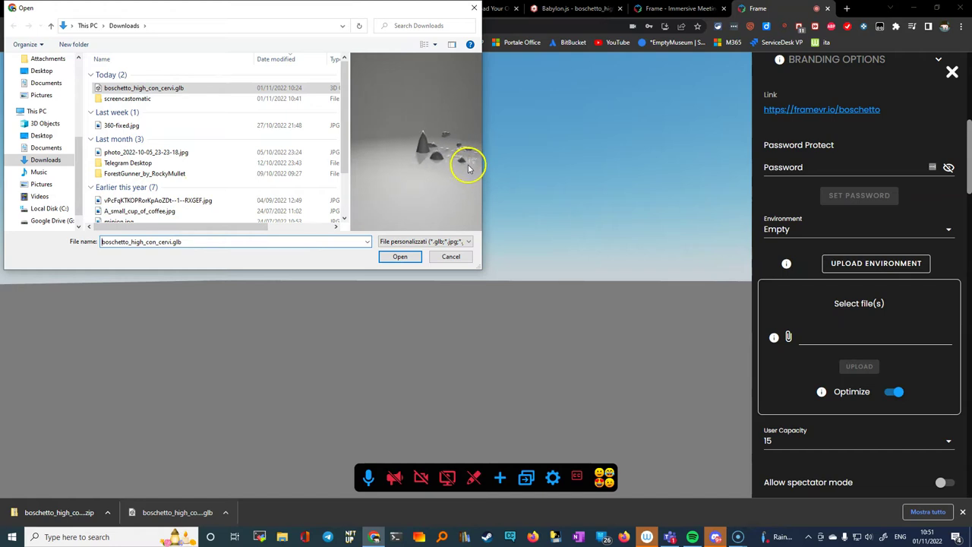
pyautogui.click(401, 256)
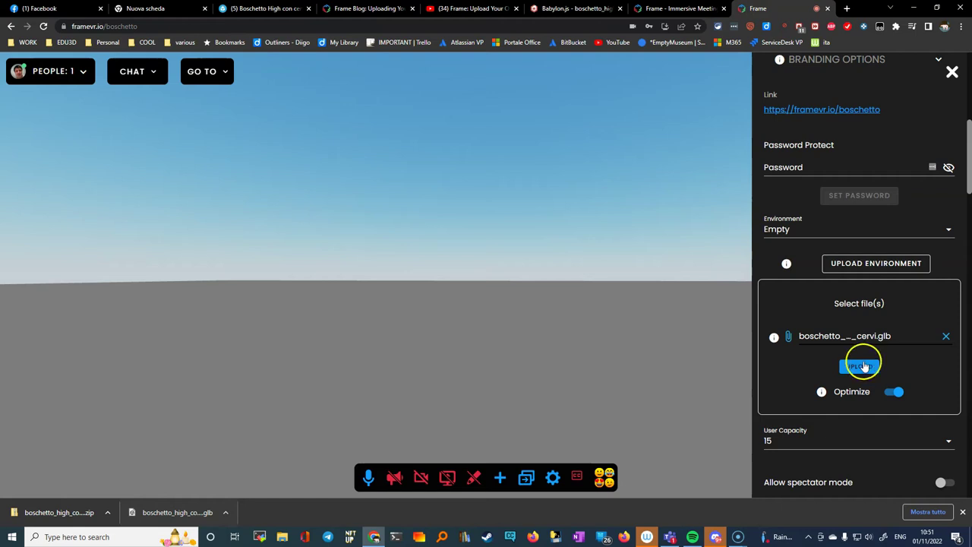
pyautogui.click(860, 368)
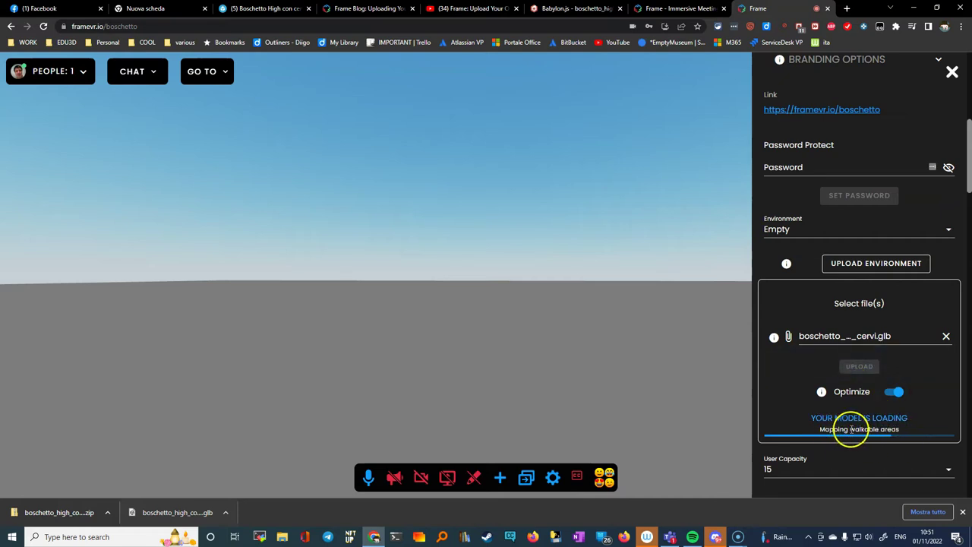
pyautogui.moveTo(863, 396)
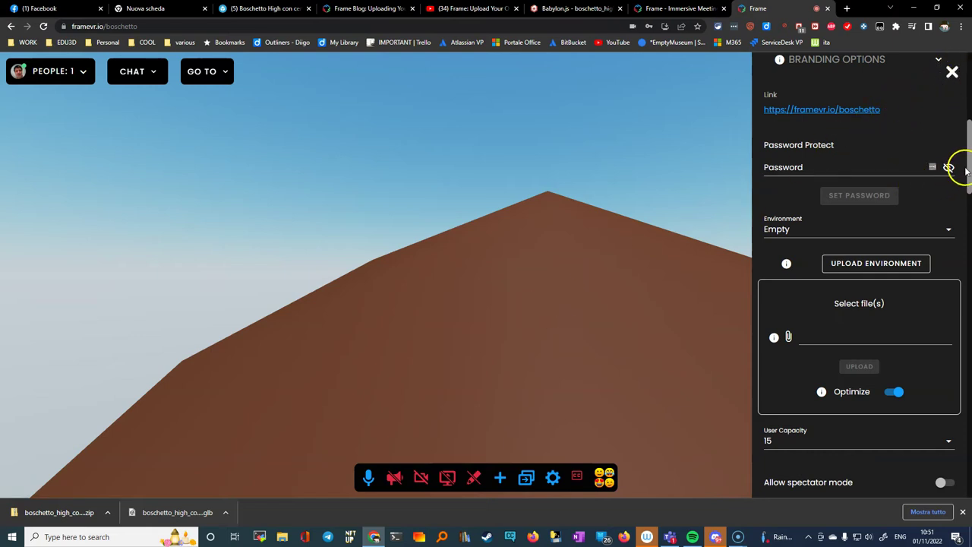
# Step: Enable flying in the frame settings, check the environment's performance rating, and close the menu
pyautogui.moveTo(968, 163); pyautogui.dragTo(968, 239)
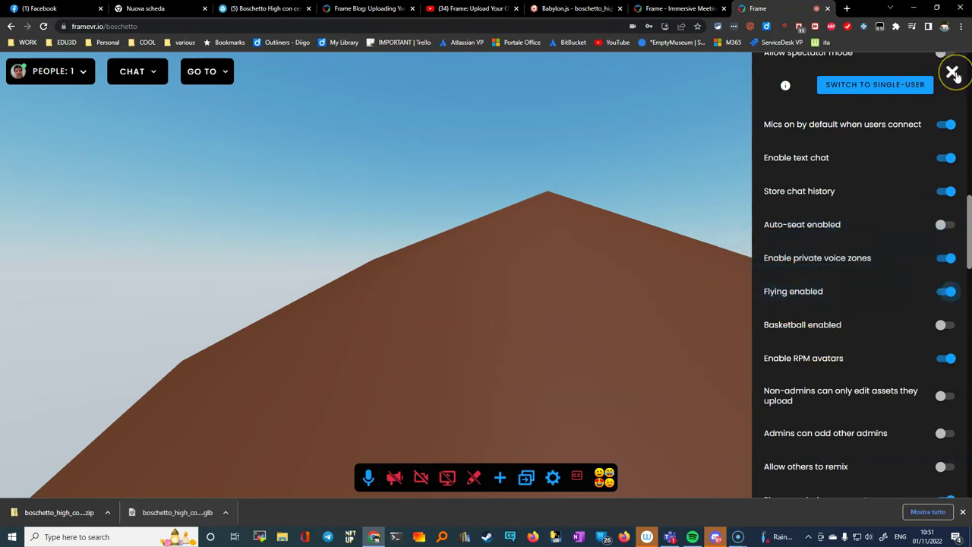
pyautogui.moveTo(966, 234); pyautogui.dragTo(932, 441)
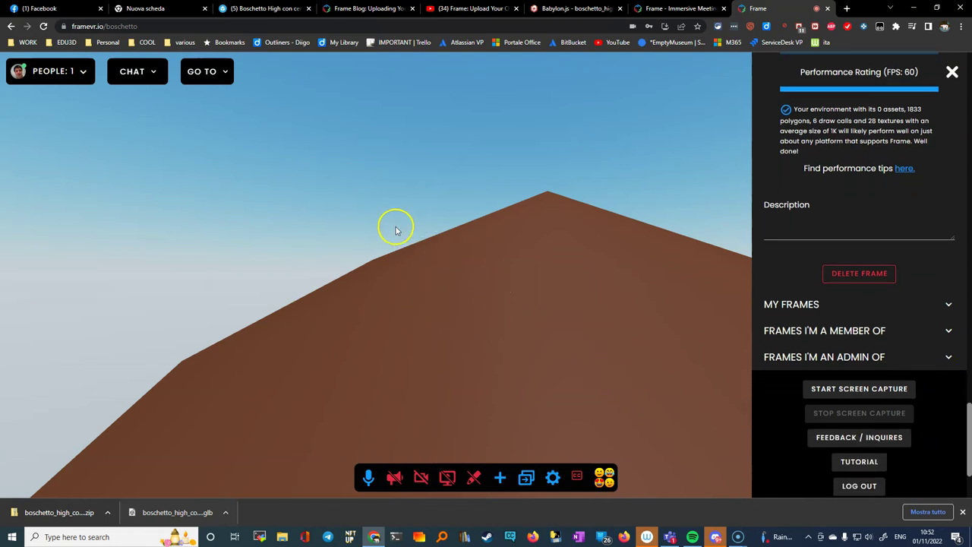
pyautogui.click(950, 72)
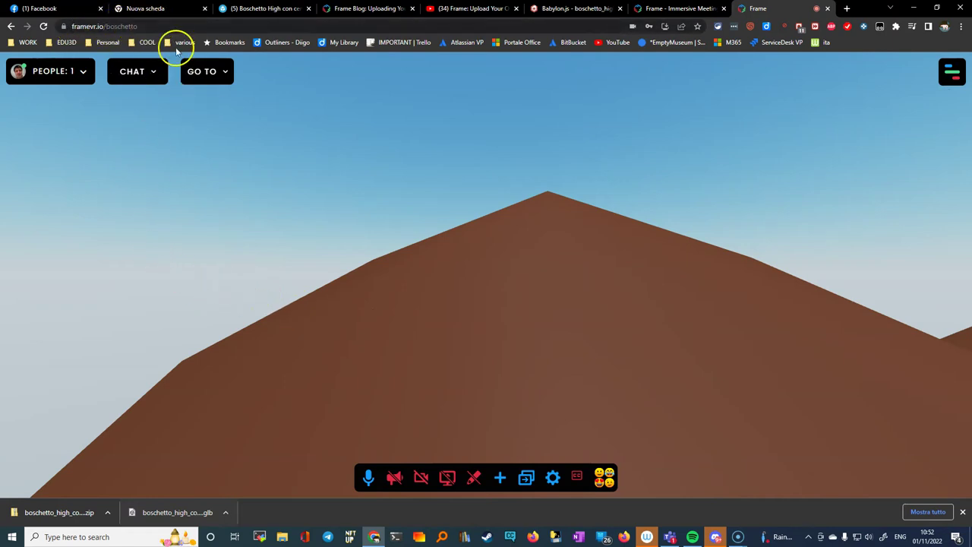
# Step: Copy the frame's address framevr.io/boschetto and open it in a new incognito window
pyautogui.click(114, 26)
pyautogui.hotkey('ctrl', 'c')
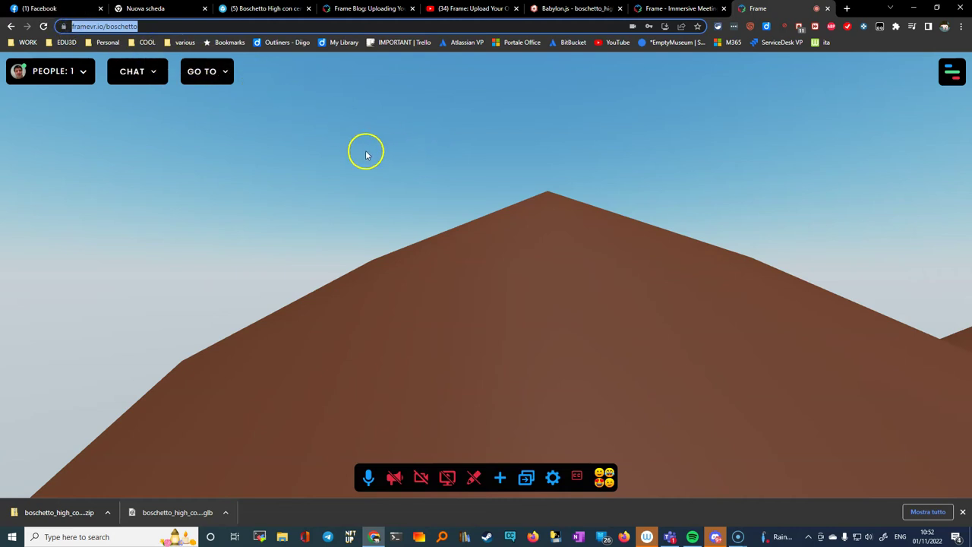
pyautogui.hotkey('ctrl', 'shift', 'n')
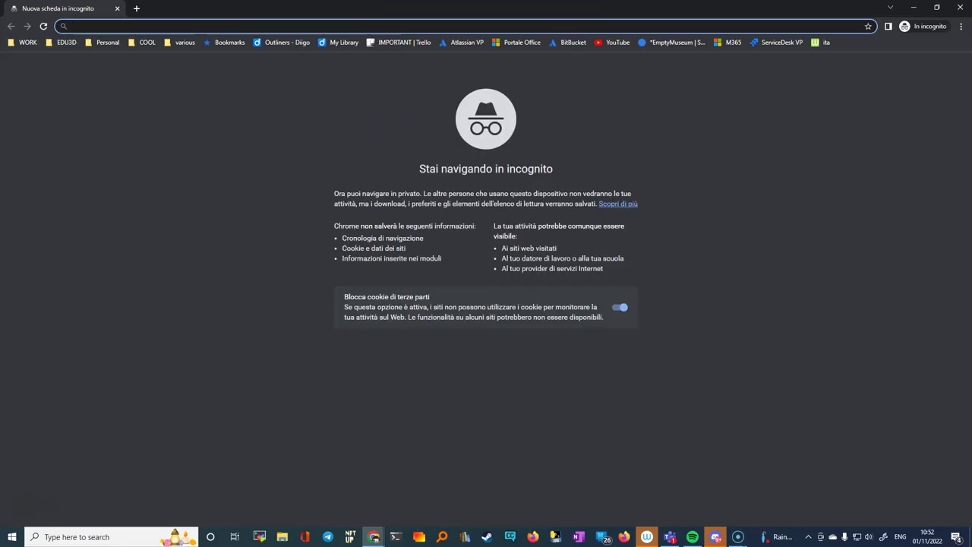
pyautogui.hotkey('ctrl', 'v')
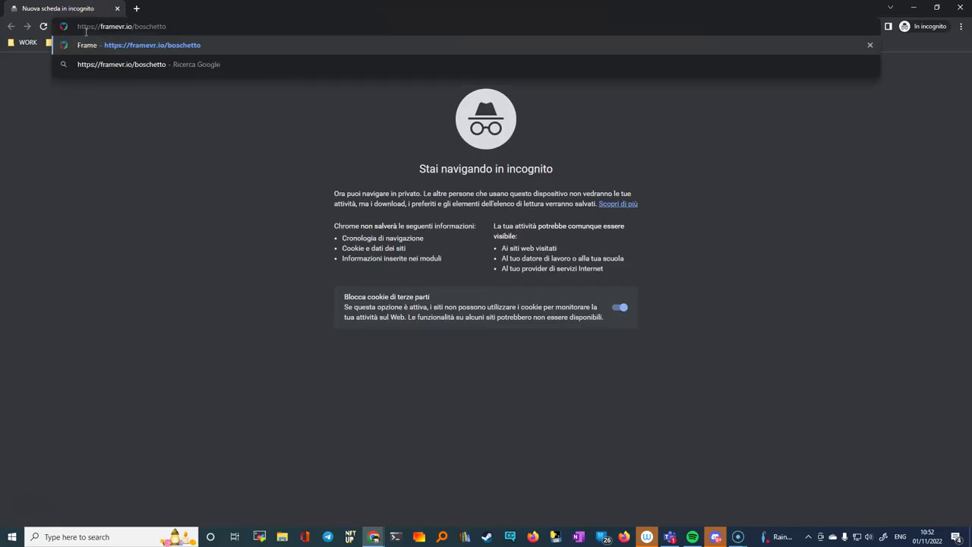
pyautogui.press('Return')
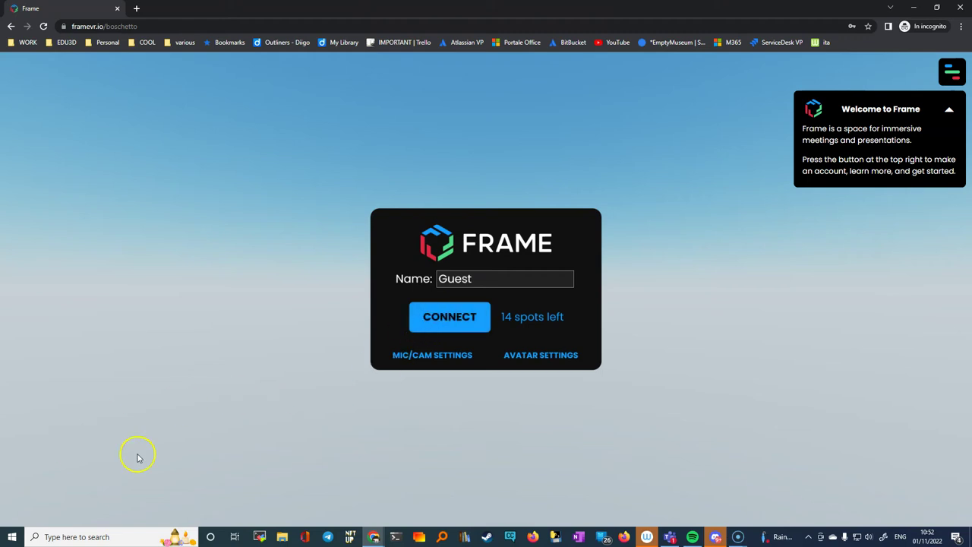
# Step: Connect to the frame as Guest, allow microphone access, and look around the environment
pyautogui.click(454, 317)
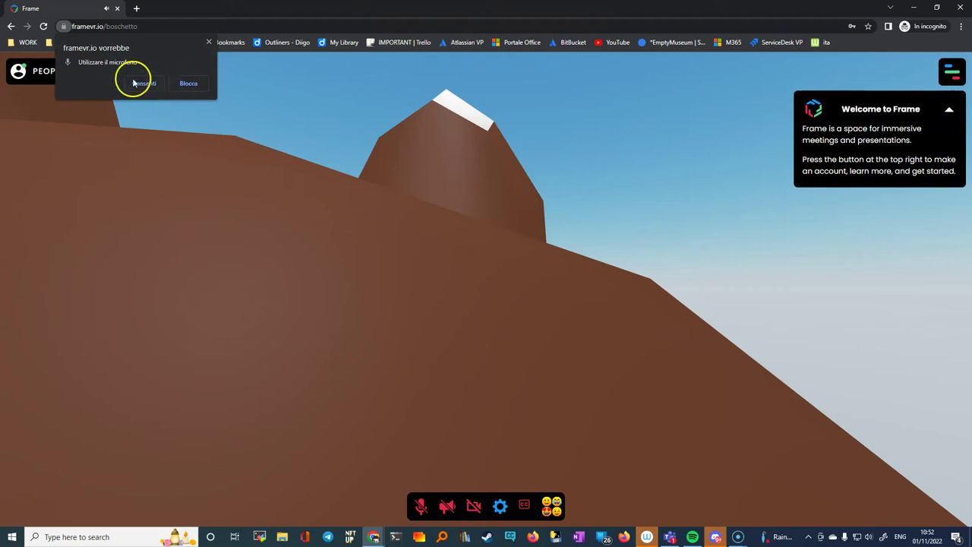
pyautogui.click(139, 85)
pyautogui.moveTo(570, 304); pyautogui.dragTo(539, 340)
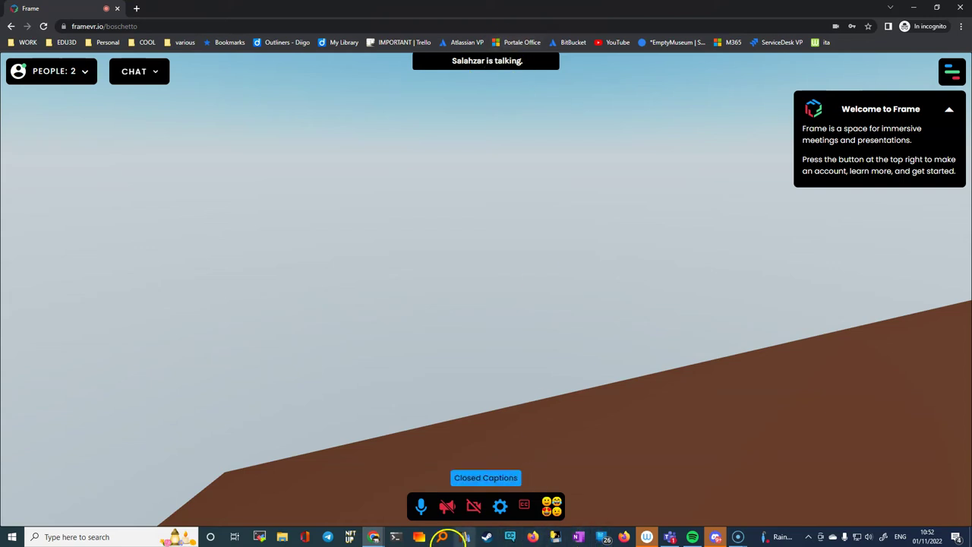
# Step: Switch to the owner's browser window, check for the Guest avatar in the frame, and close that frame's tab
pyautogui.click(373, 537)
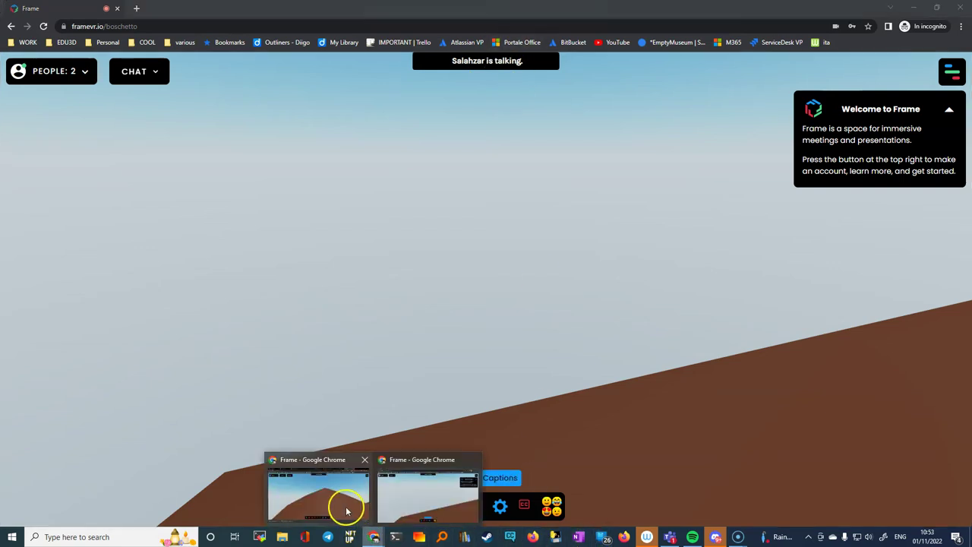
pyautogui.click(337, 507)
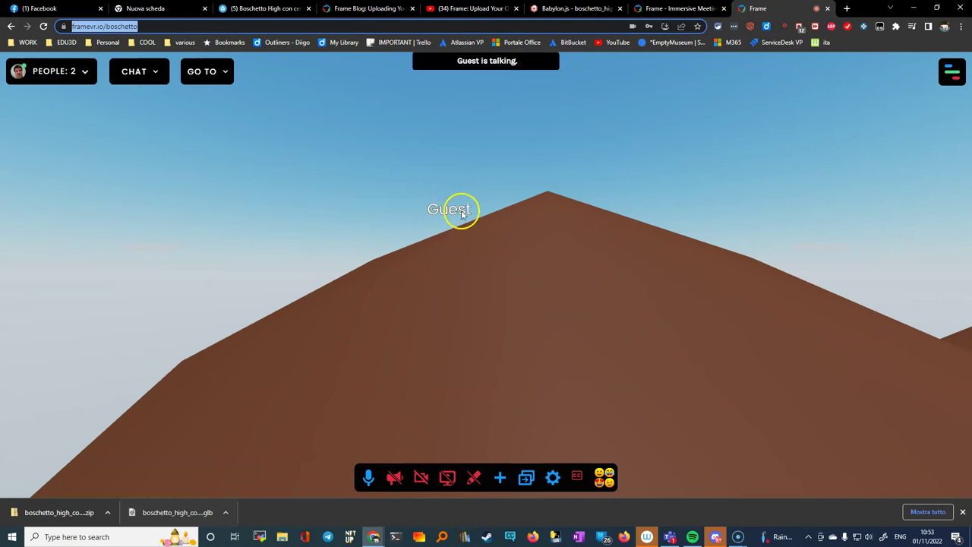
pyautogui.click(828, 9)
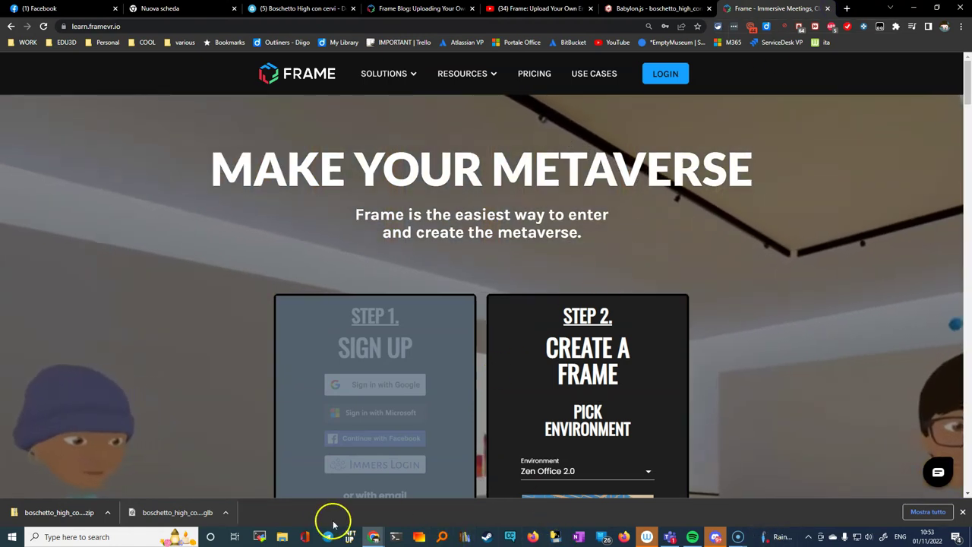
# Step: Return to the incognito guest window, look around the mountains, and move forward through the environment
pyautogui.moveTo(372, 537)
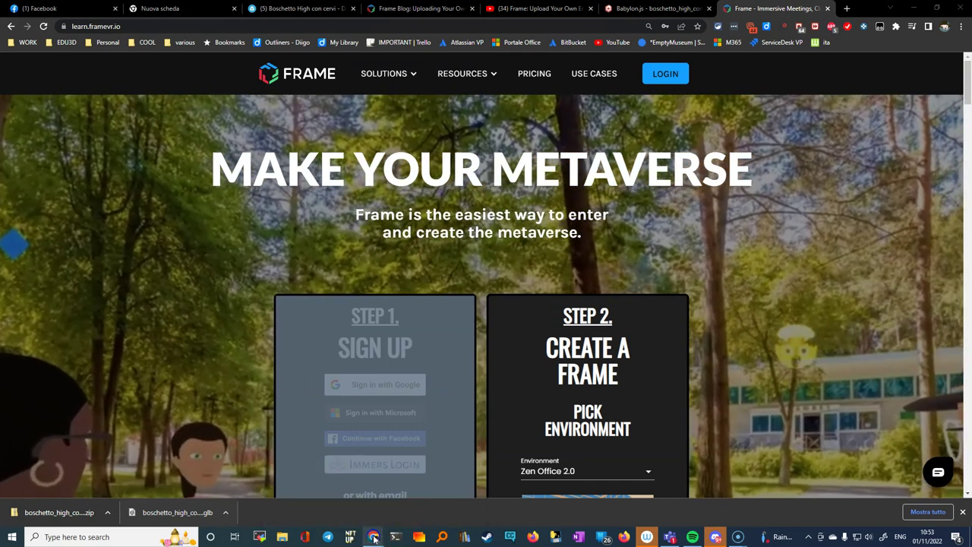
pyautogui.click(373, 537)
pyautogui.click(409, 506)
pyautogui.moveTo(476, 353); pyautogui.dragTo(429, 311)
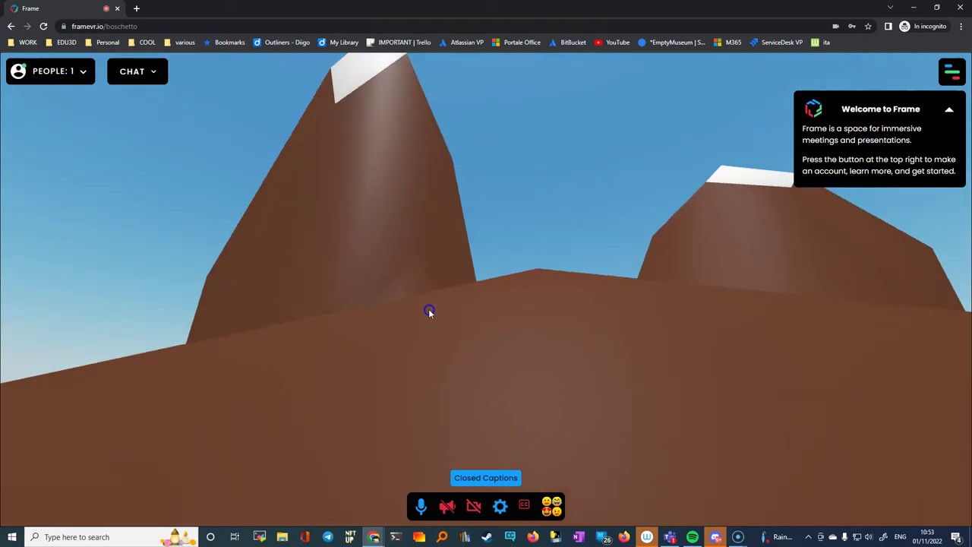
pyautogui.press('w')
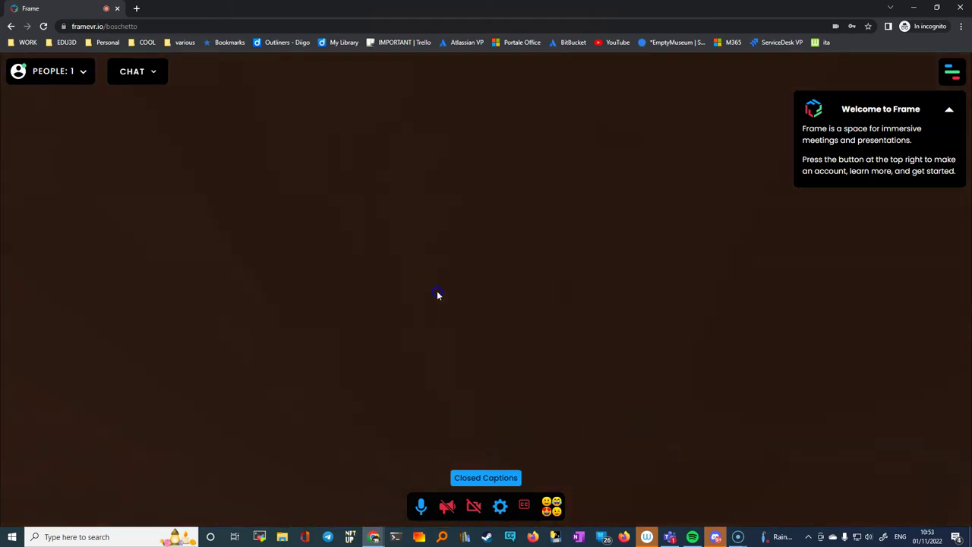